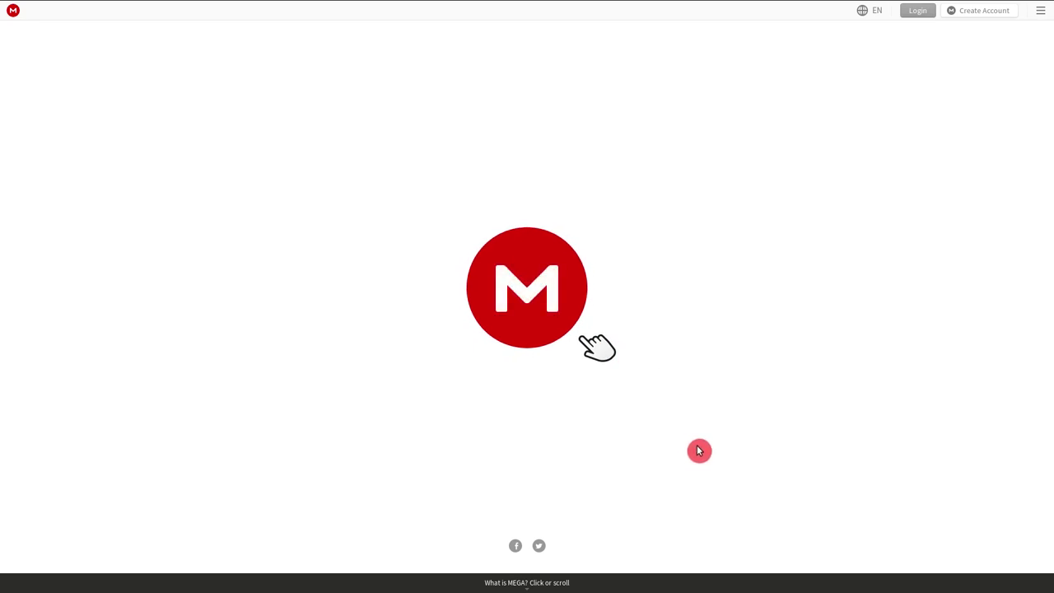
Open What is MEGA and scroll through its features, plans and apps sections to the footer
click(549, 583)
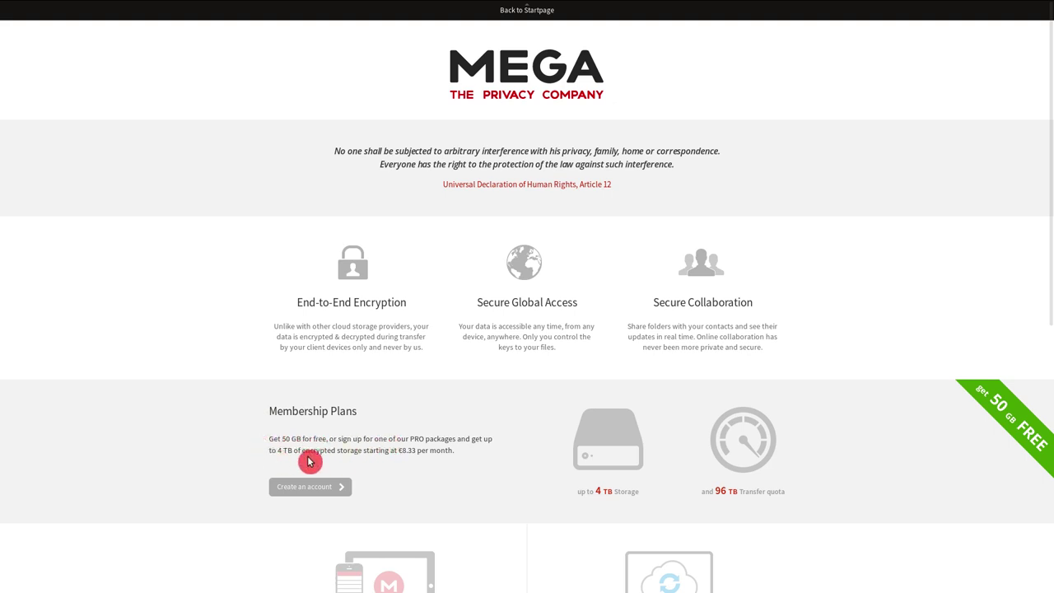
scroll(400, 464, down, 3)
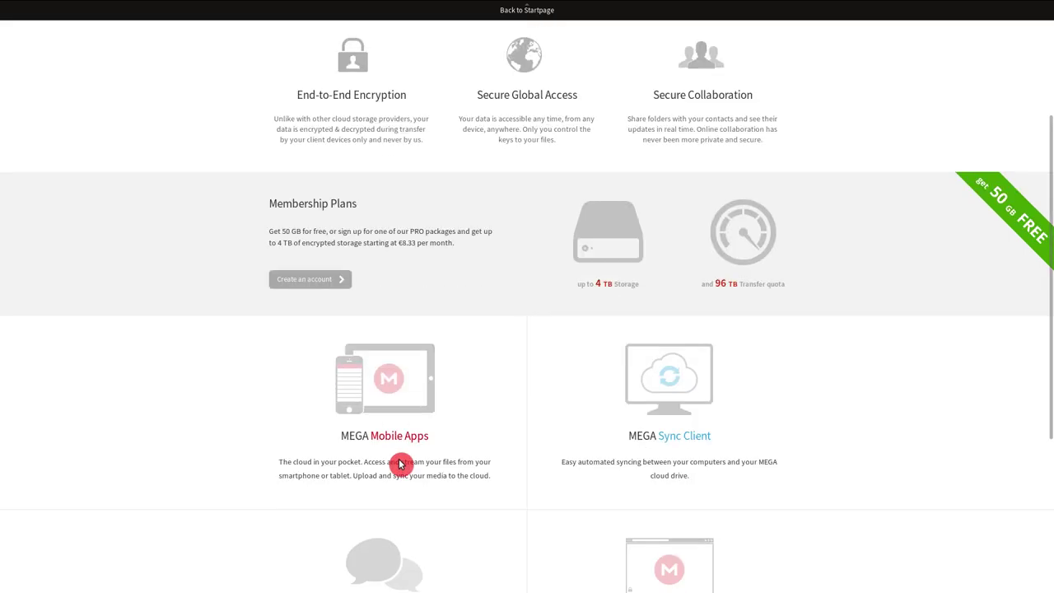
scroll(401, 464, down, 2)
scroll(400, 464, down, 1)
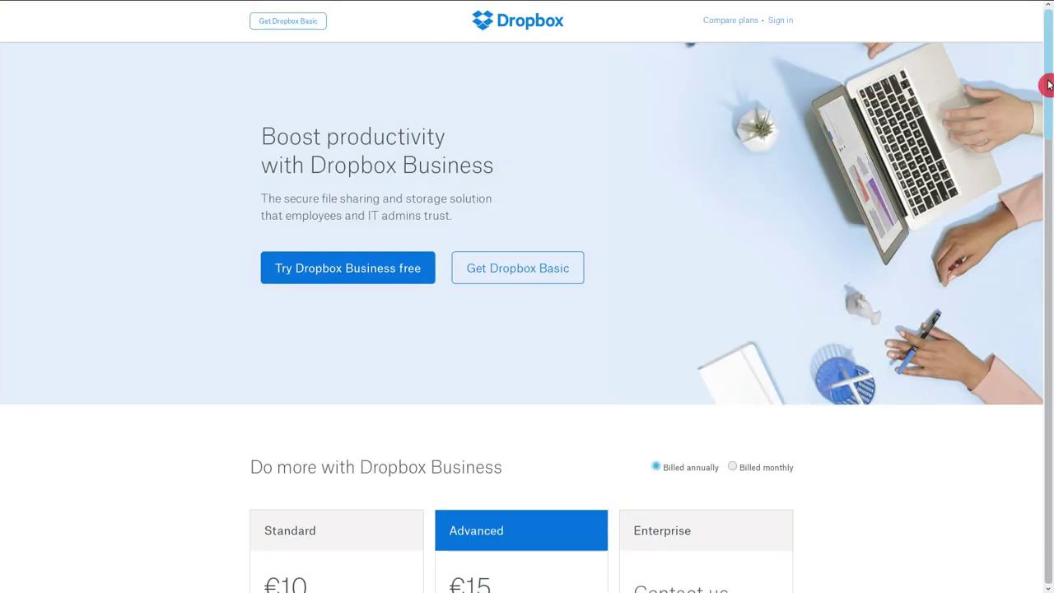
Scroll the Dropbox Business page to its footer, then return to MEGA's start page
drag(1047, 84, 1046, 539)
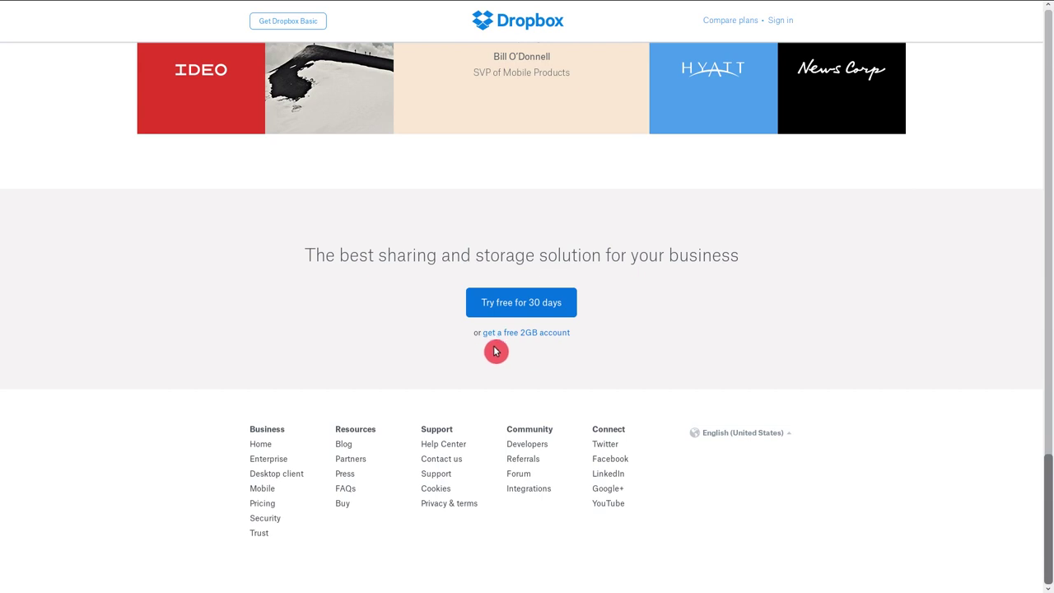
drag(1046, 517, 1044, 74)
click(780, 21)
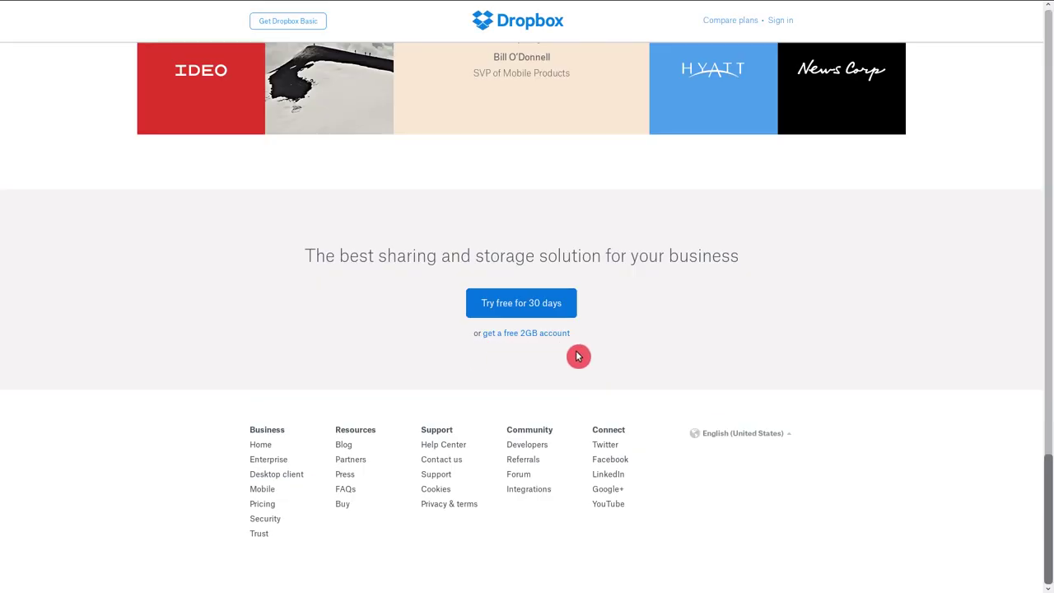
scroll(610, 351, up, 10)
scroll(614, 352, up, 1)
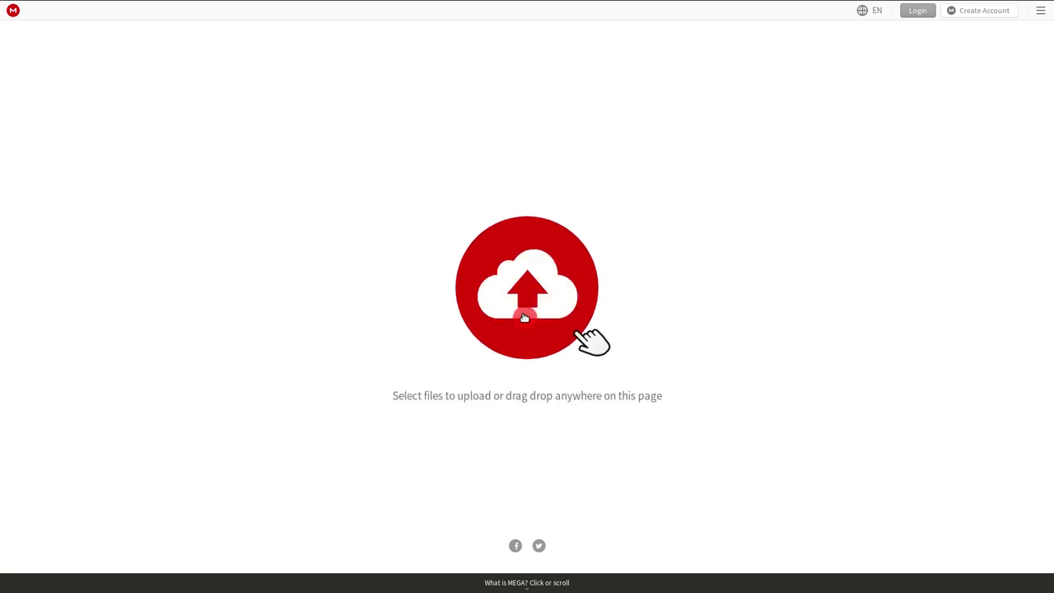
Visit What is MEGA, Cloud Drive and the MEGAsync tray panel, then highlight the encryption sentence
click(527, 582)
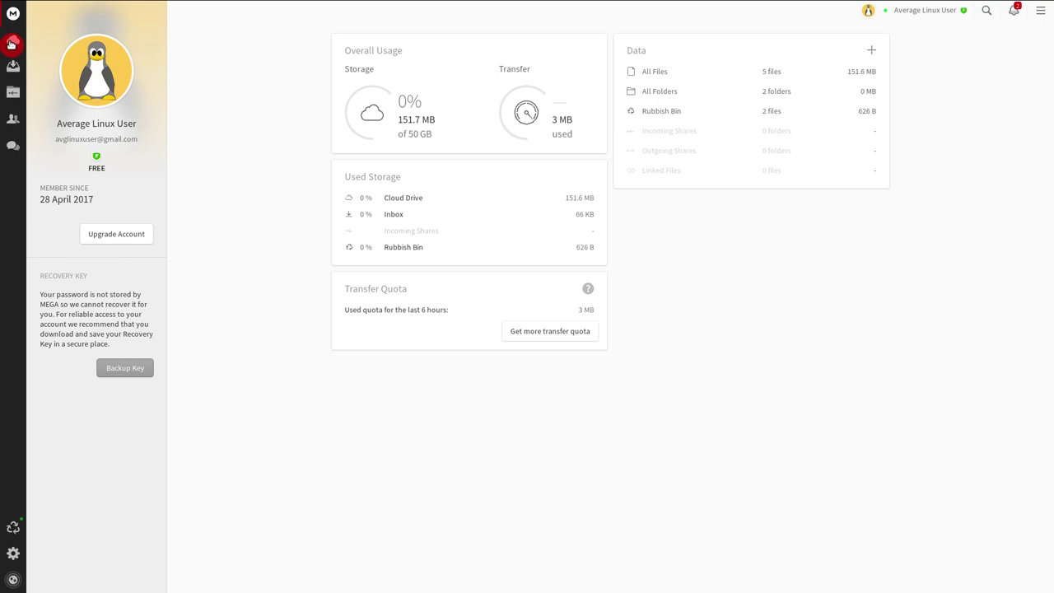
click(12, 43)
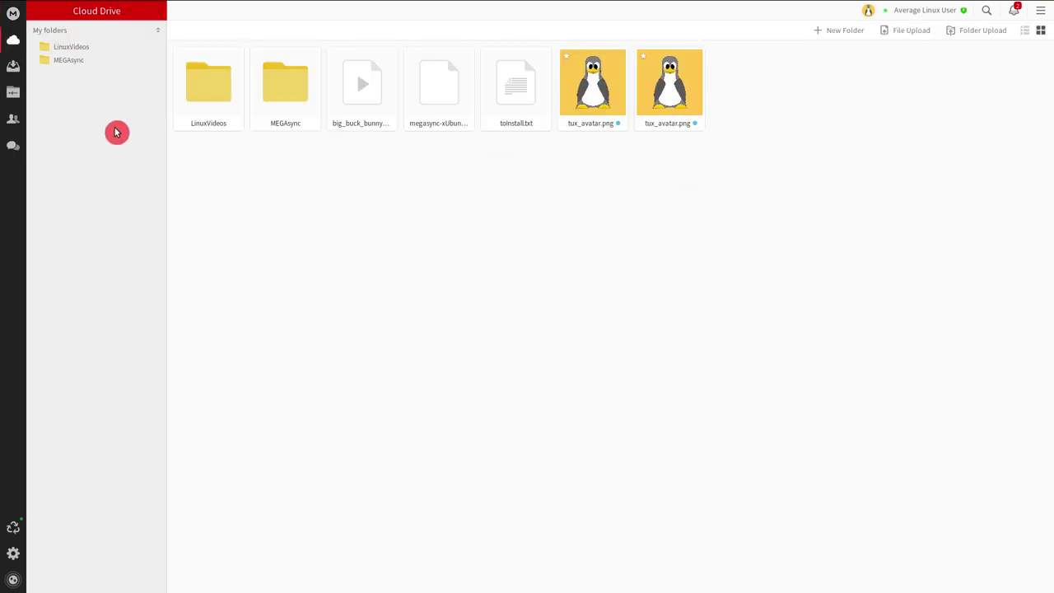
click(917, 11)
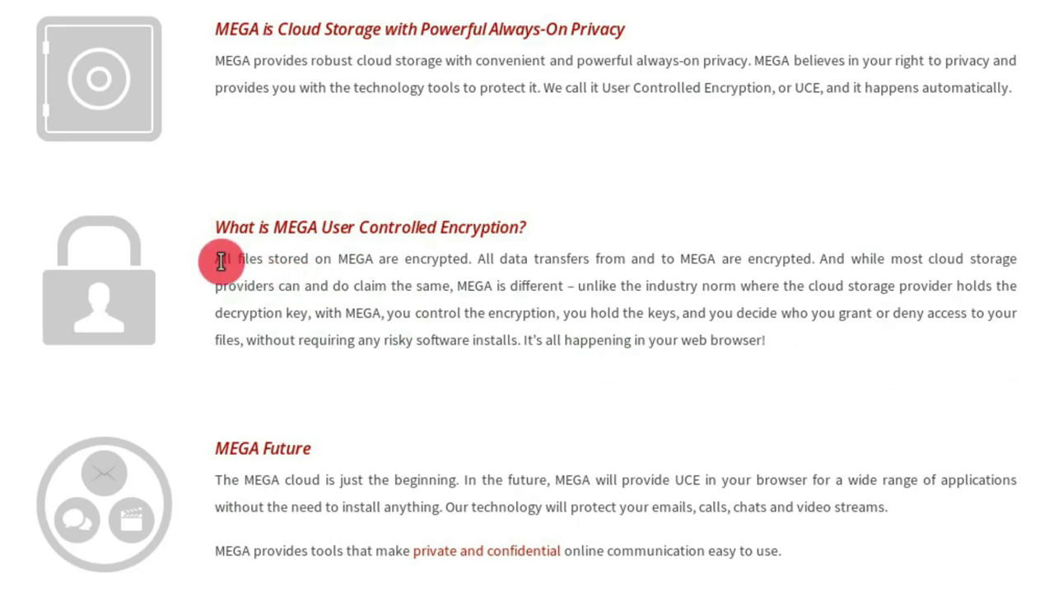
drag(219, 260, 657, 274)
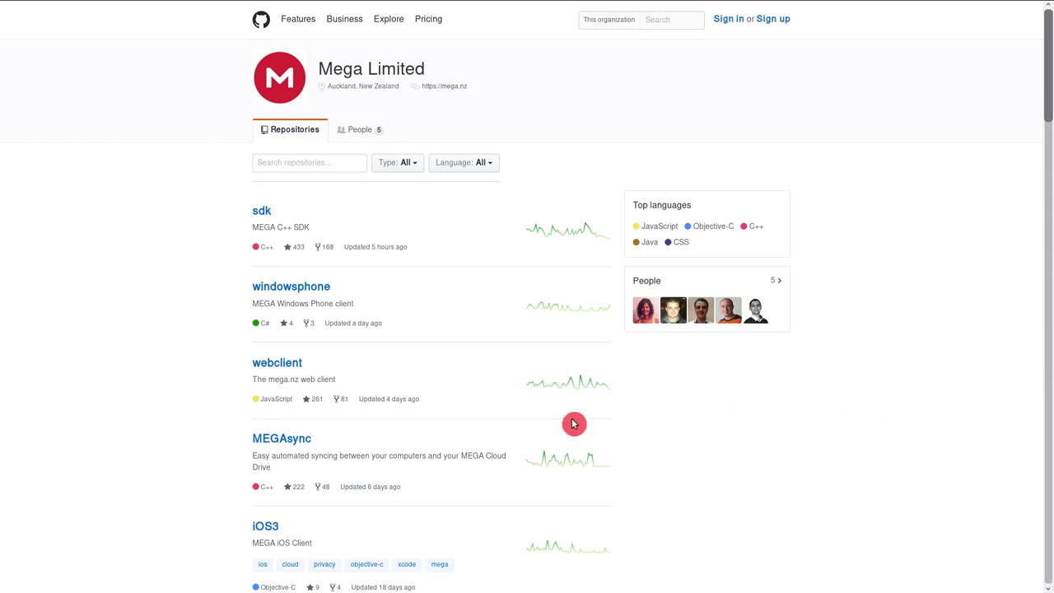
Open the MEGAsync repository, skim its README, and enter the installer folder
click(281, 441)
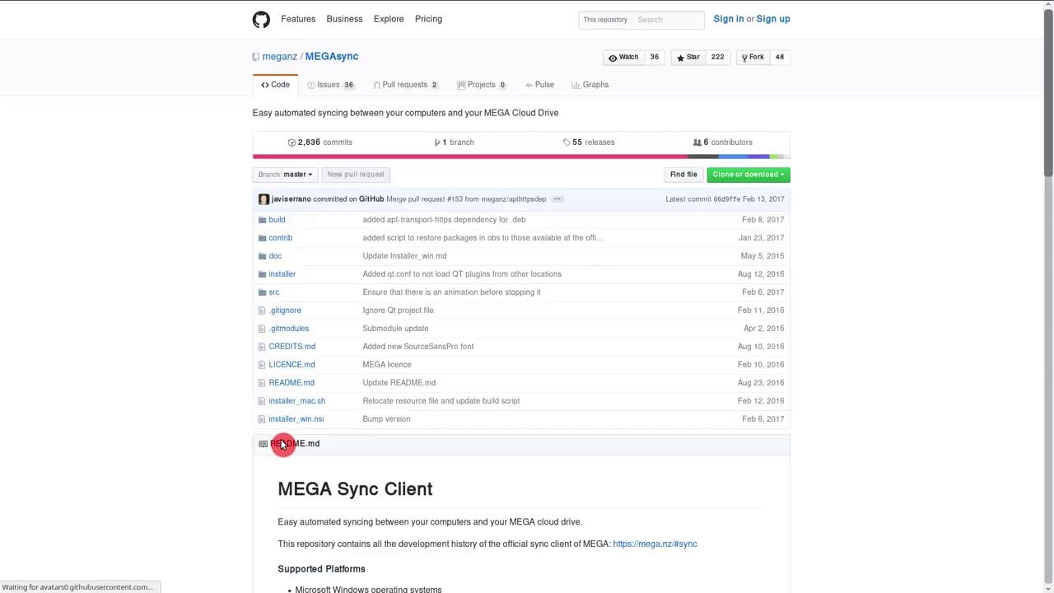
scroll(281, 441, down, 3)
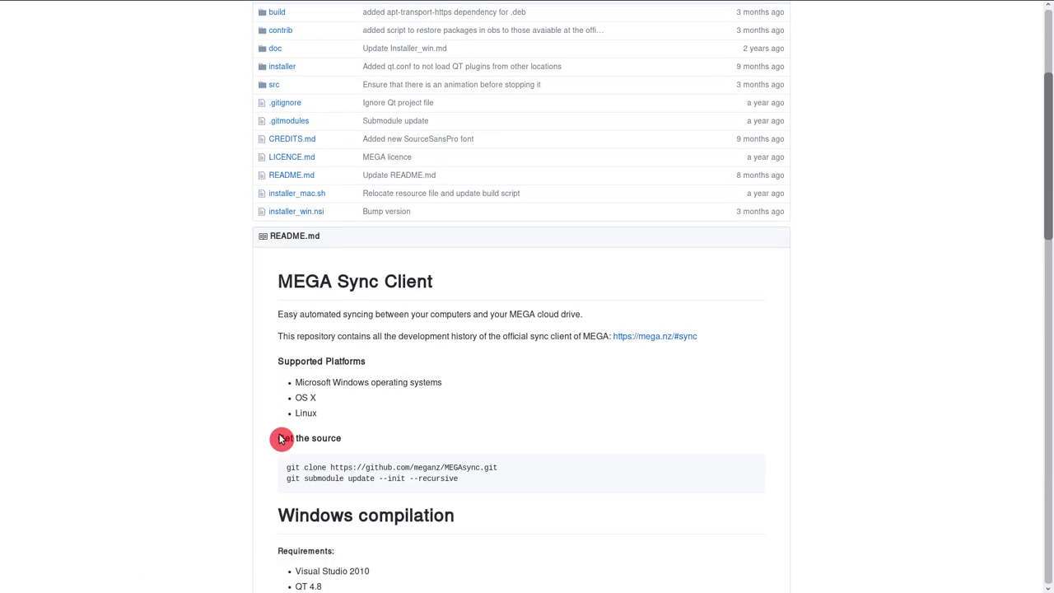
scroll(281, 438, up, 3)
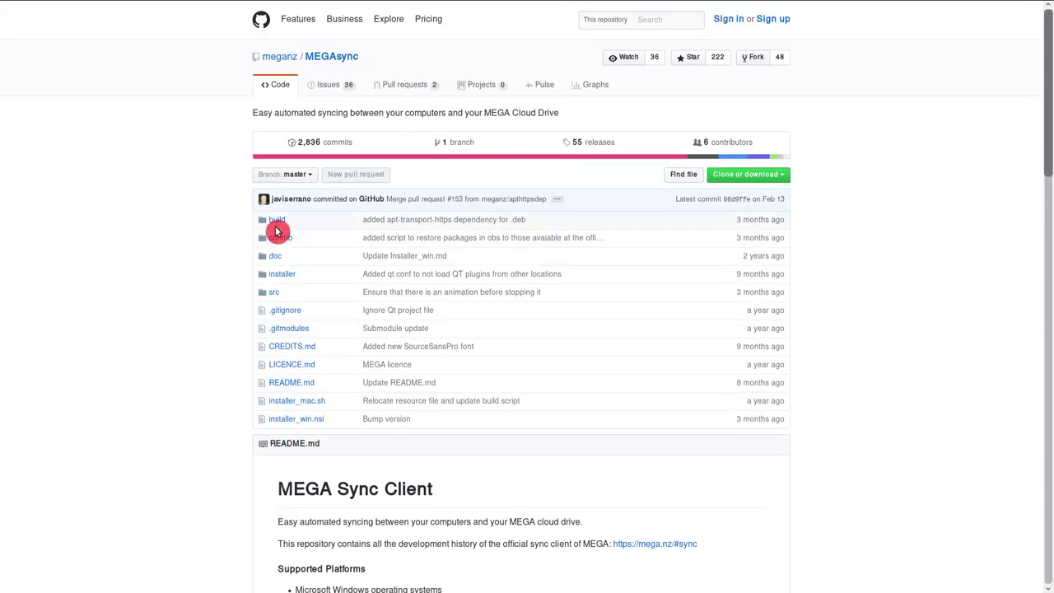
click(272, 284)
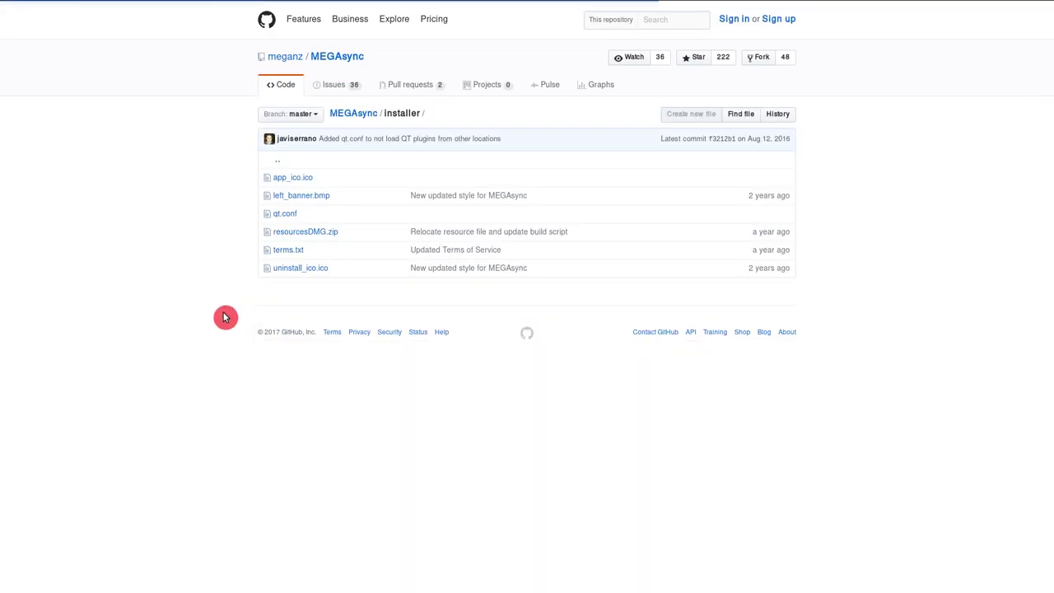
Upload the desktop screenshot from Dolphin into MEGA, accepting the terms
key(alt+Tab)
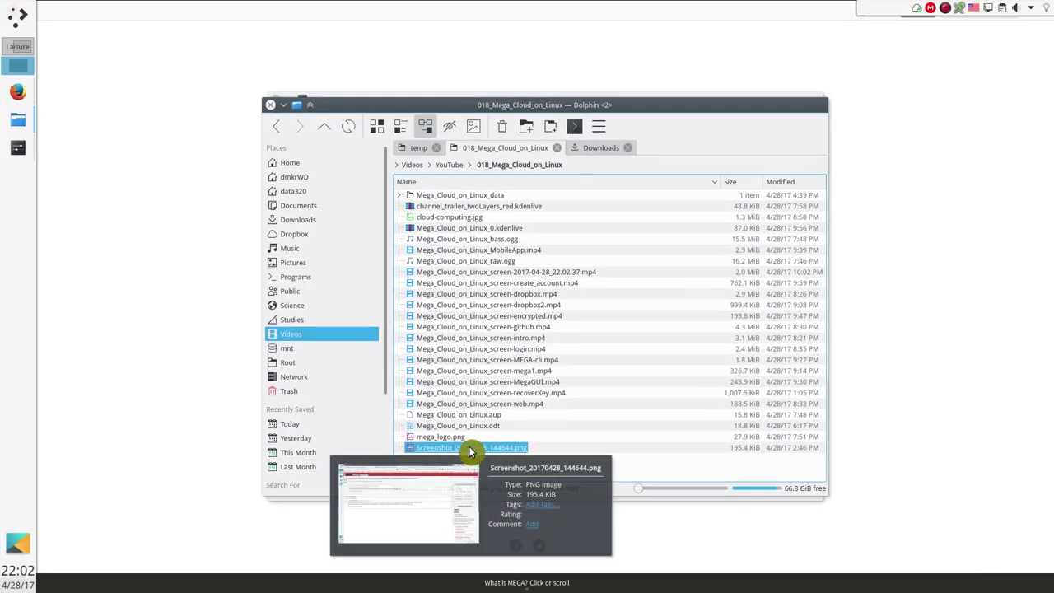
drag(469, 446, 881, 392)
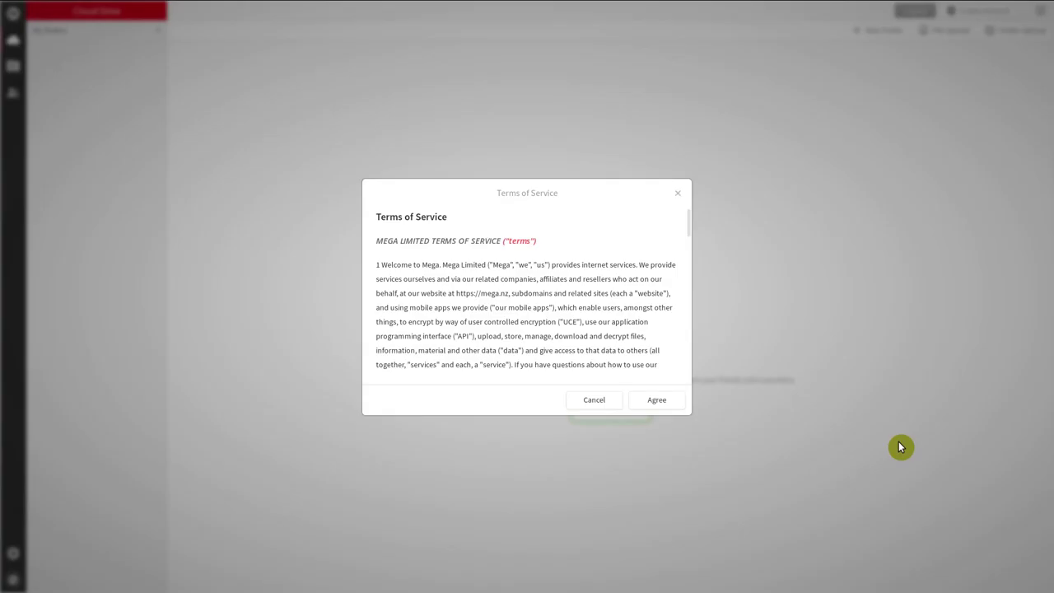
click(658, 399)
click(997, 135)
click(306, 83)
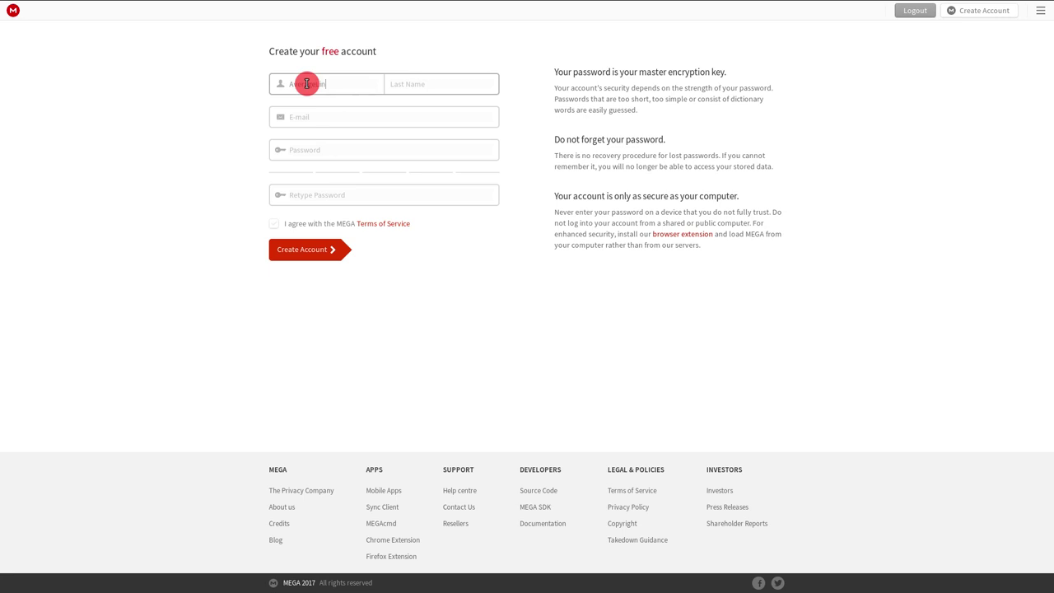
click(417, 84)
text(User)
key(Tab)
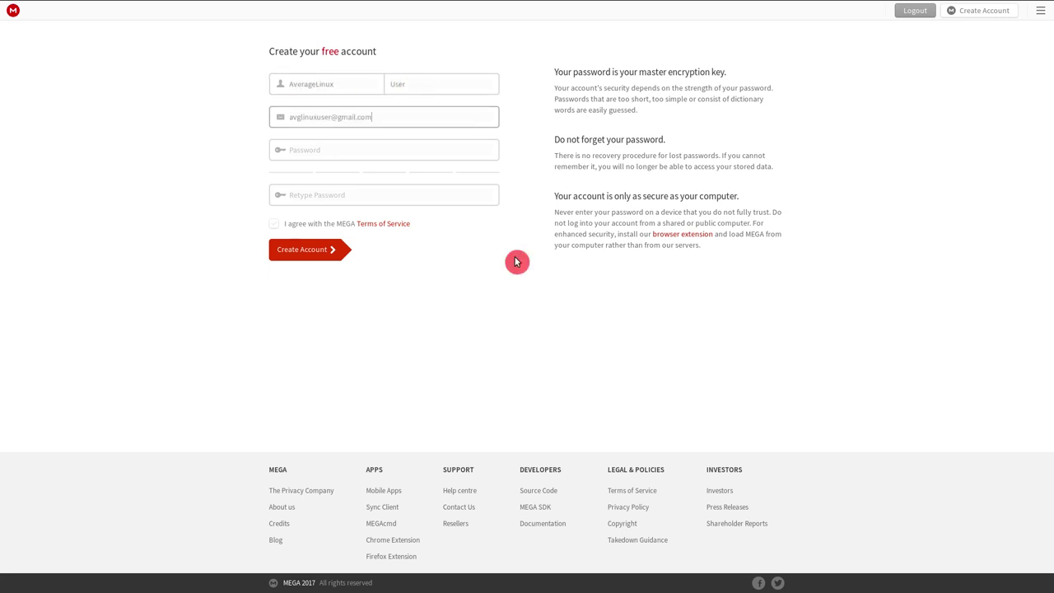
key(Tab)
key(Tab)
click(274, 264)
click(296, 292)
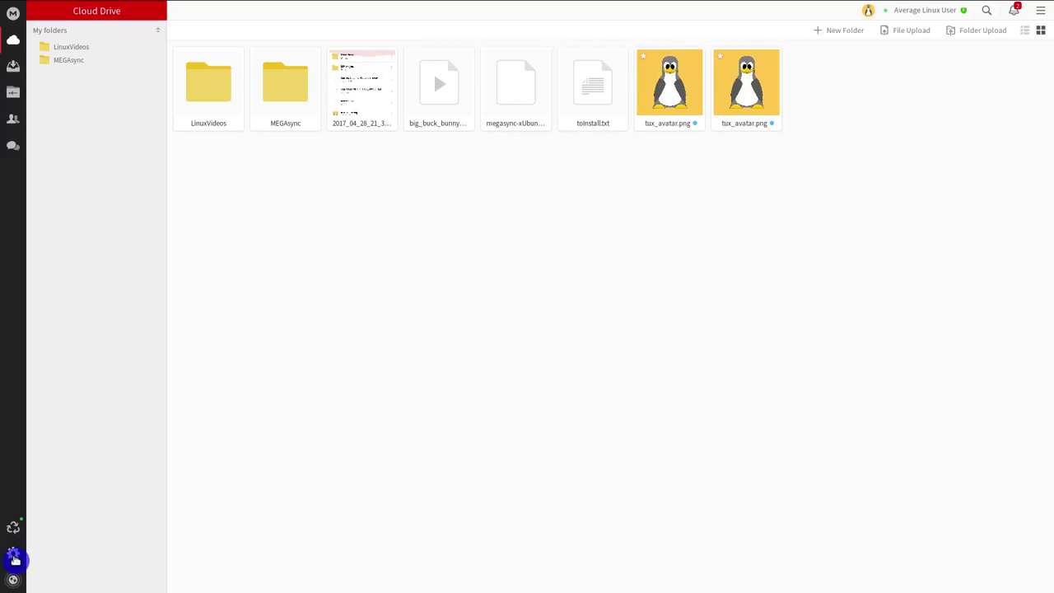
Copy the recovery key from Email & Password settings, then return to the dashboard
click(13, 555)
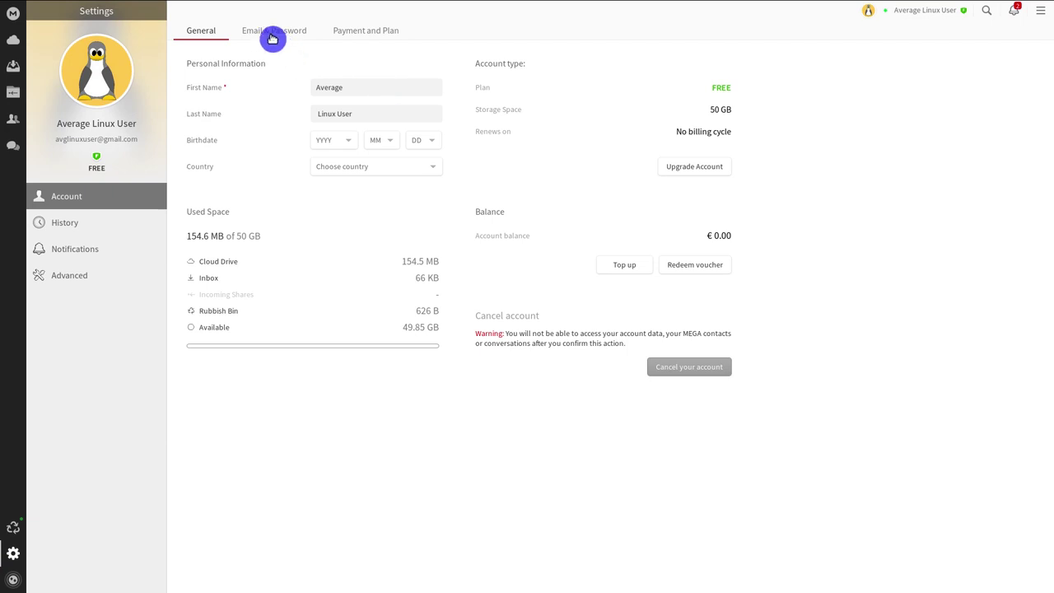
click(272, 34)
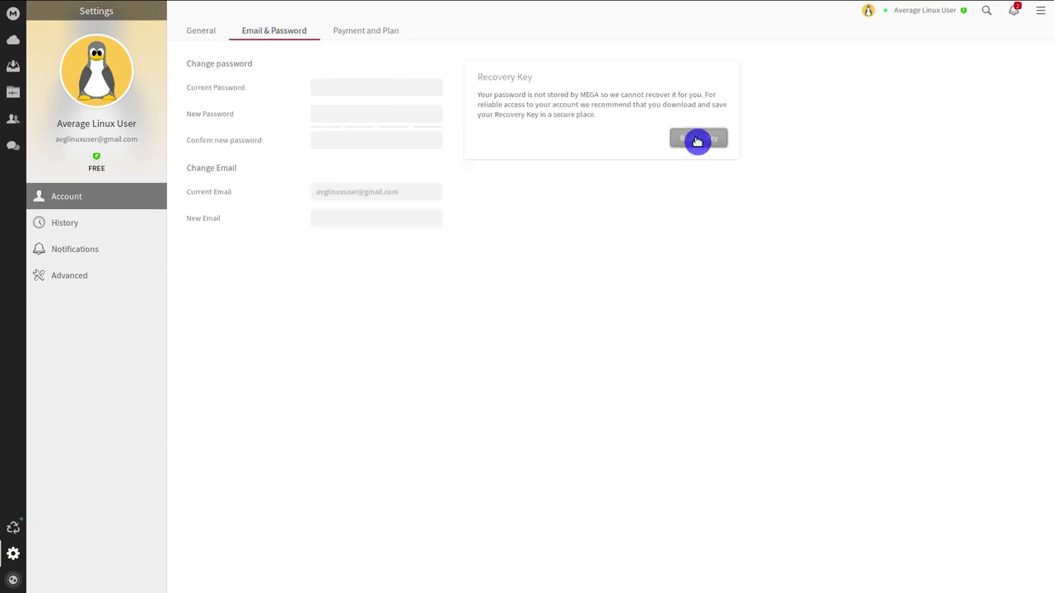
click(696, 140)
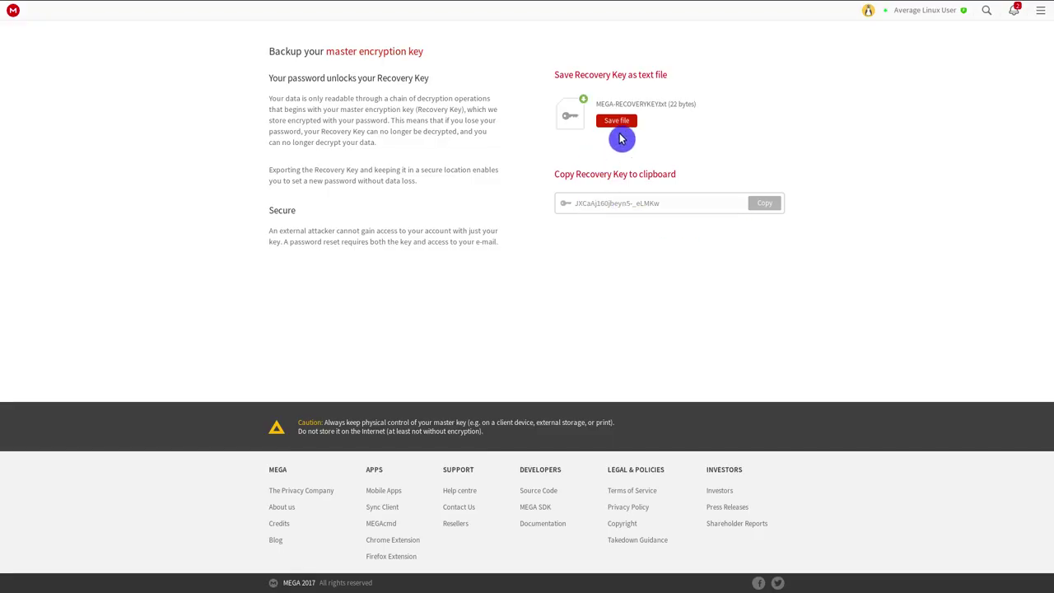
click(755, 208)
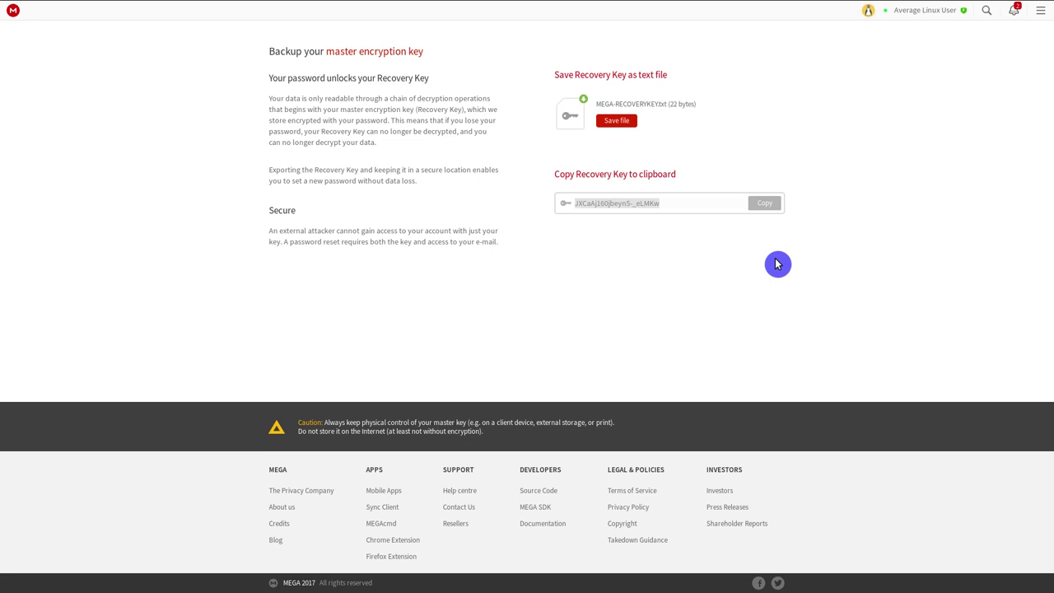
click(795, 337)
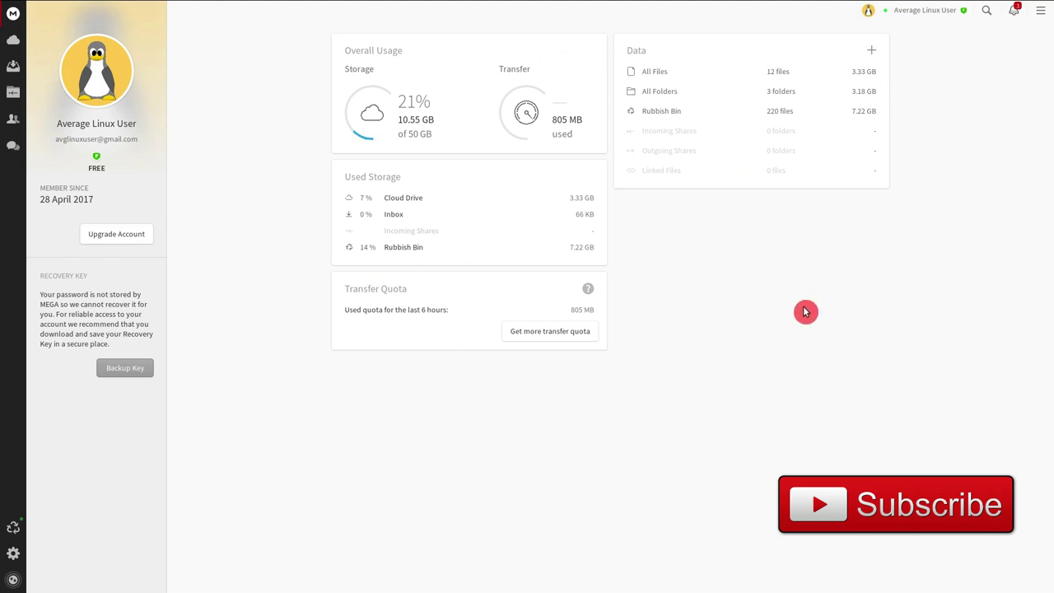
Preview the second tux_avatar.png in the Cloud Drive and view its actions menu
click(14, 42)
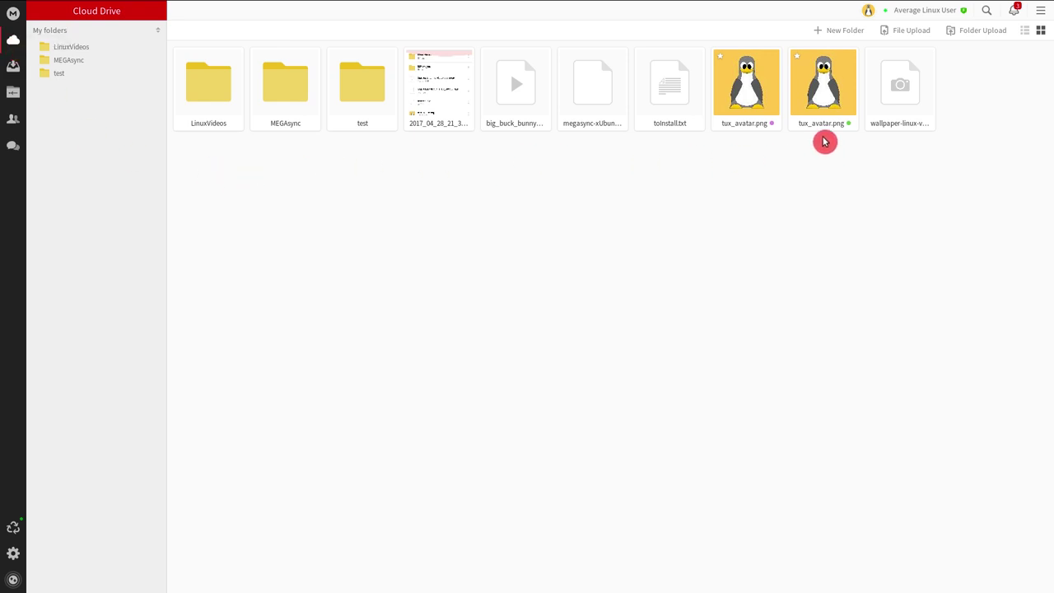
double_click(823, 98)
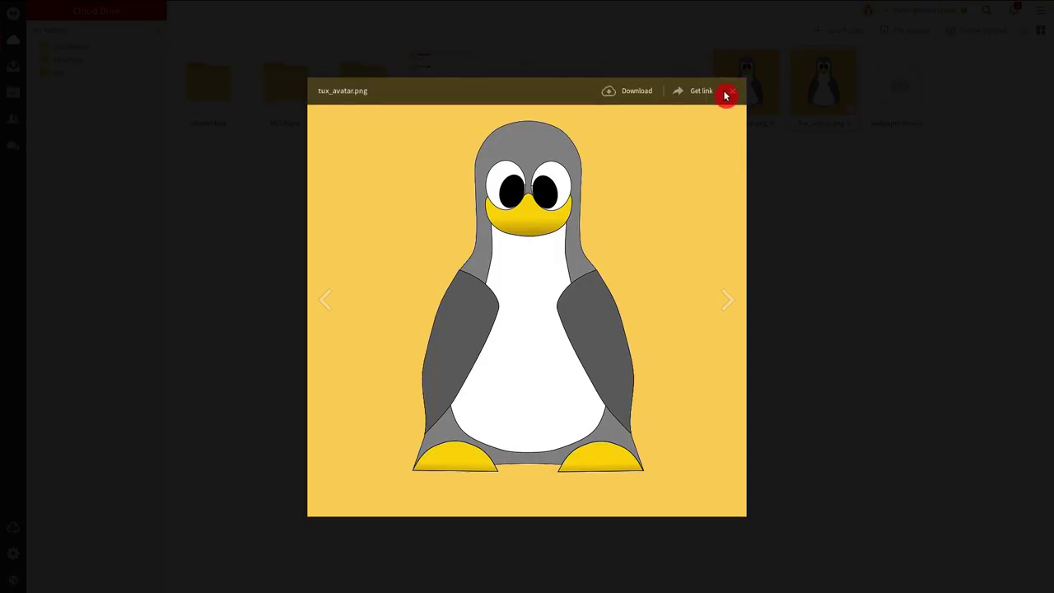
click(737, 93)
right_click(839, 101)
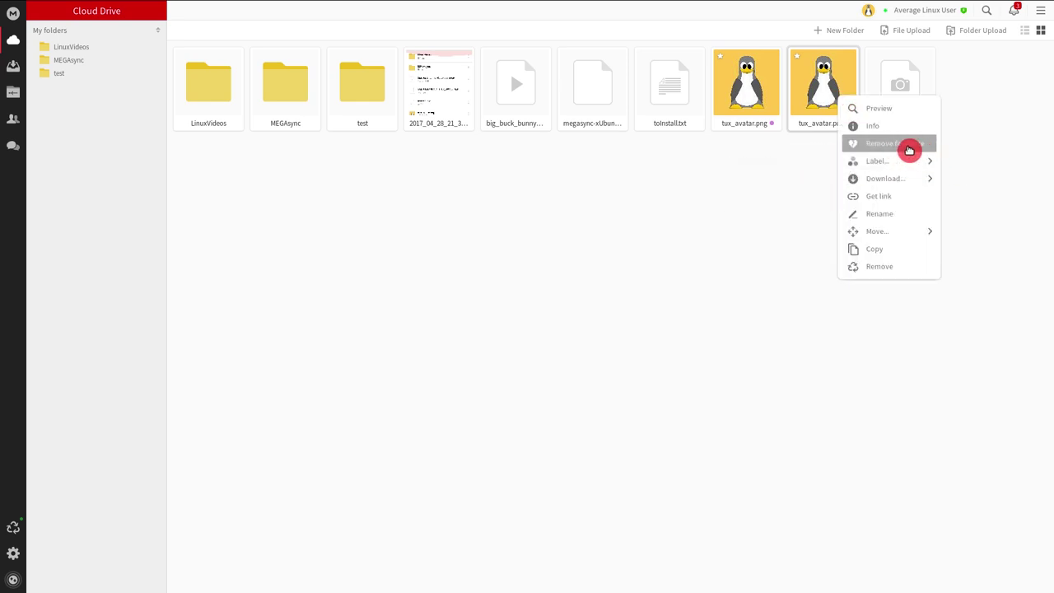
click(747, 251)
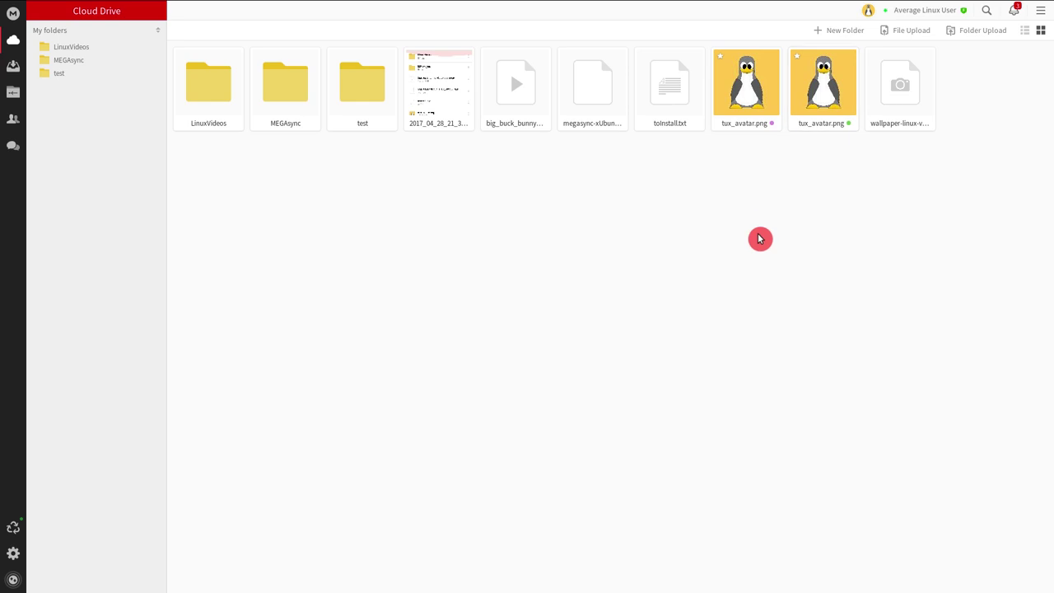
Browse the Inbox, incoming shares and contacts, then open the contact's chat
click(14, 69)
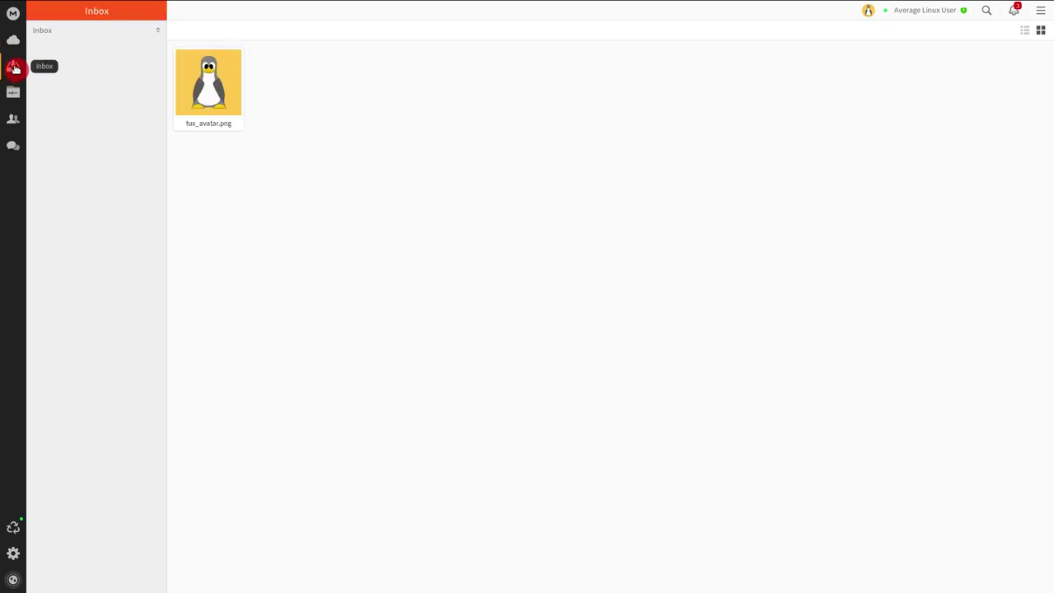
click(14, 93)
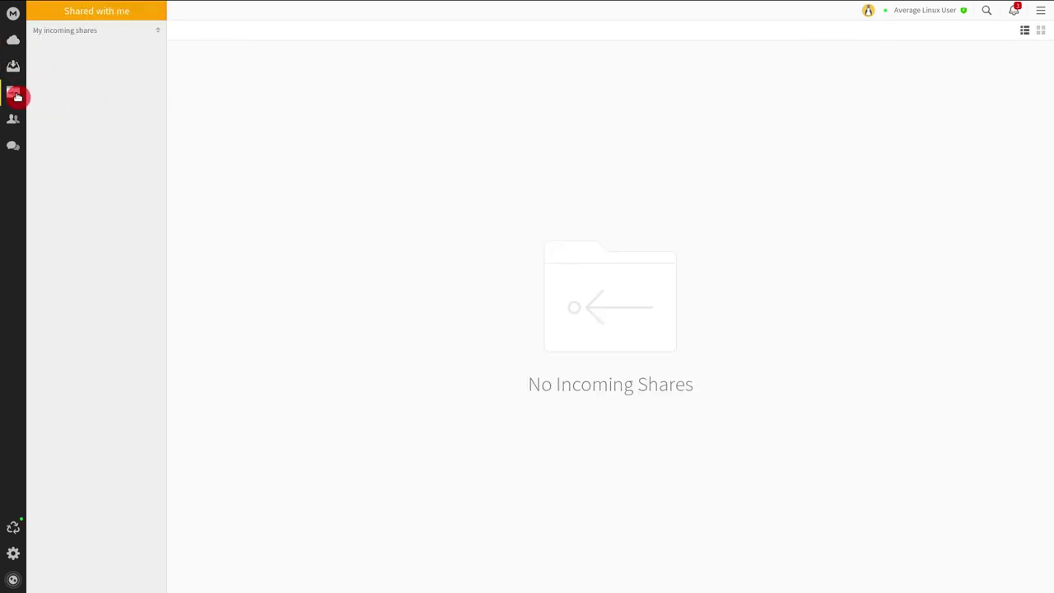
click(14, 120)
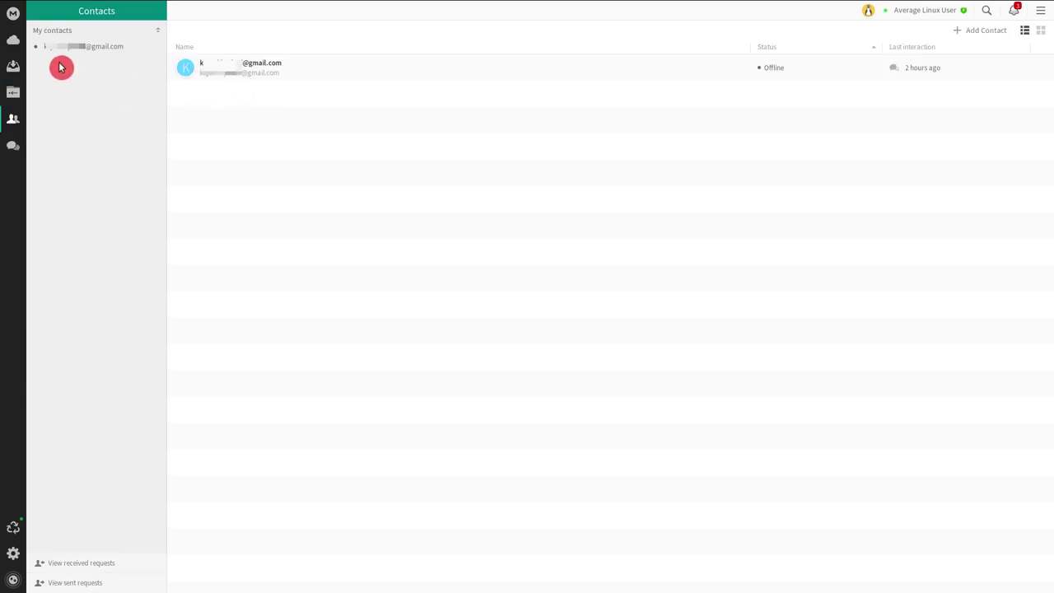
click(14, 148)
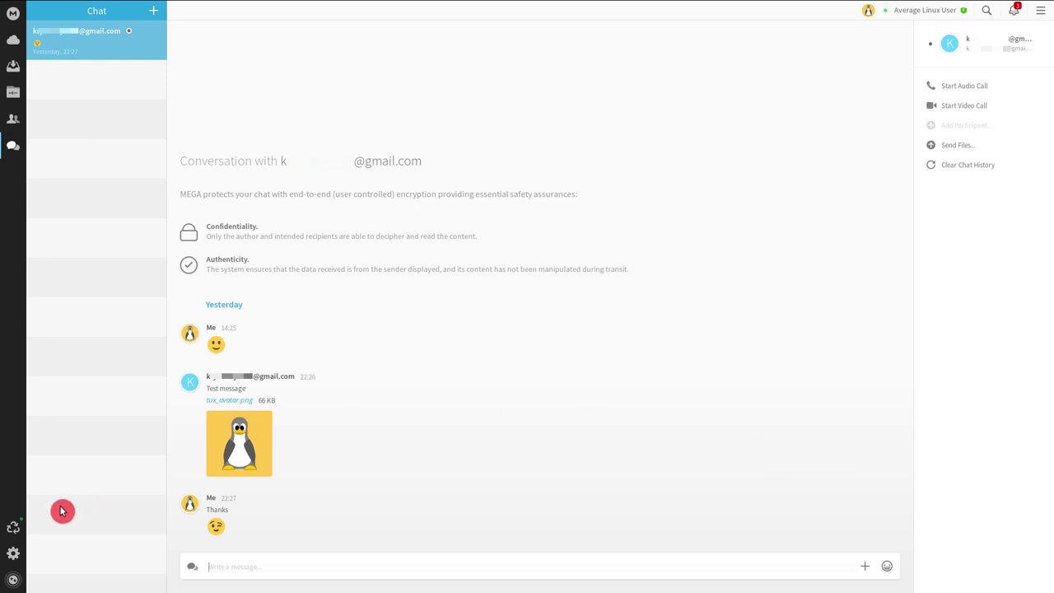
Visit the Rubbish Bin and account settings, then show the four completed big_buck_bunny transfers
click(15, 528)
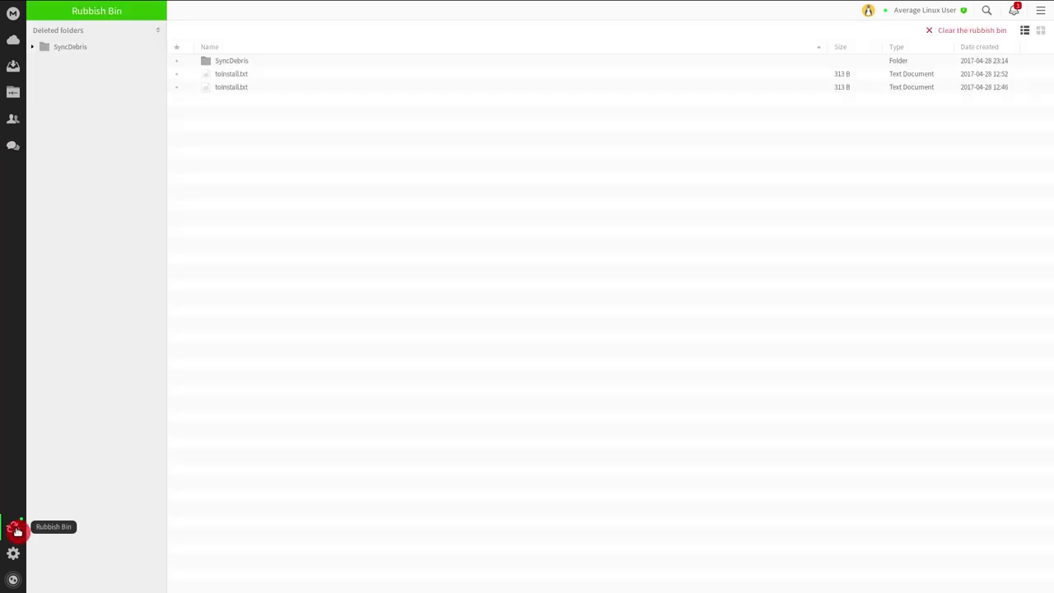
click(16, 560)
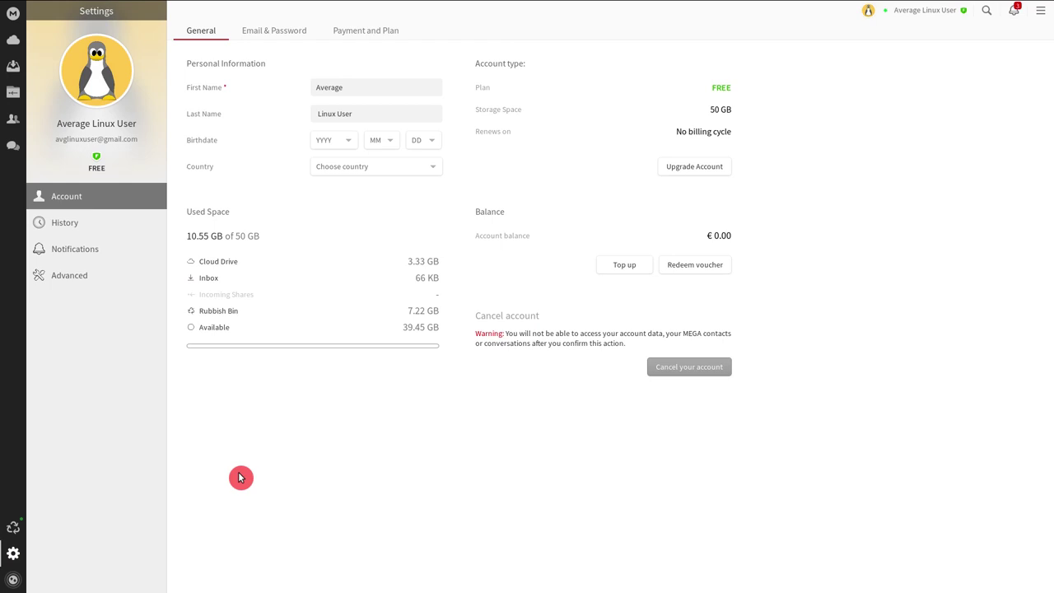
click(13, 582)
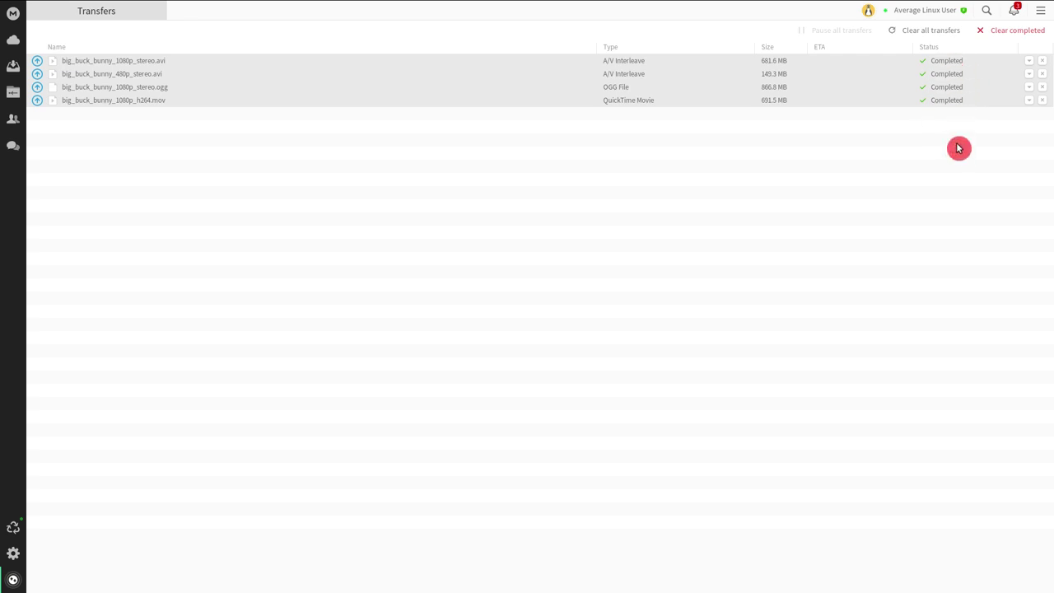
Install the MEGA for Firefox extension from Apps > Firefox Extension, allowing the add-on
click(1040, 10)
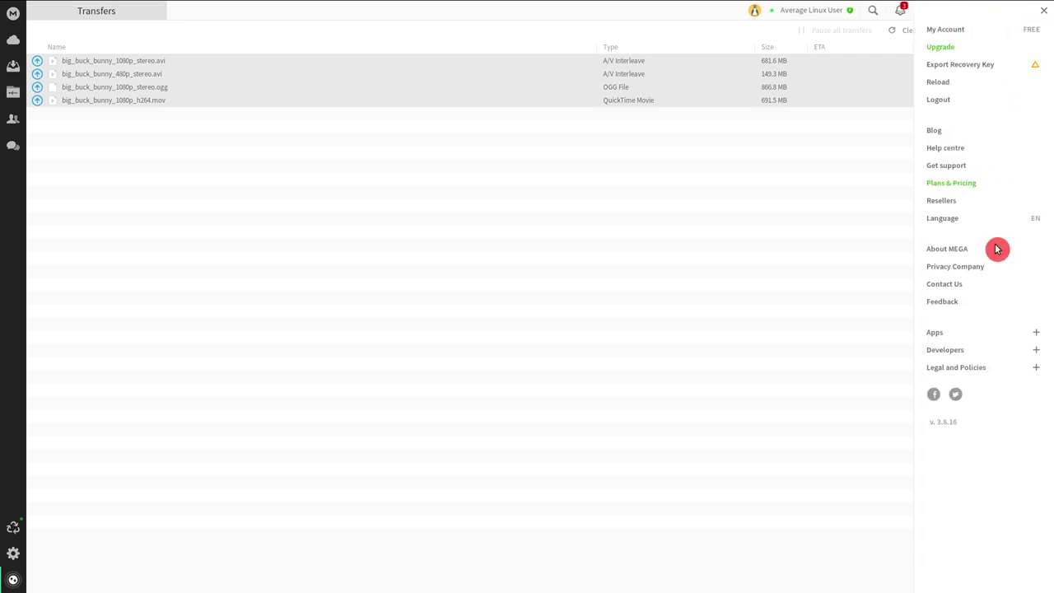
click(951, 337)
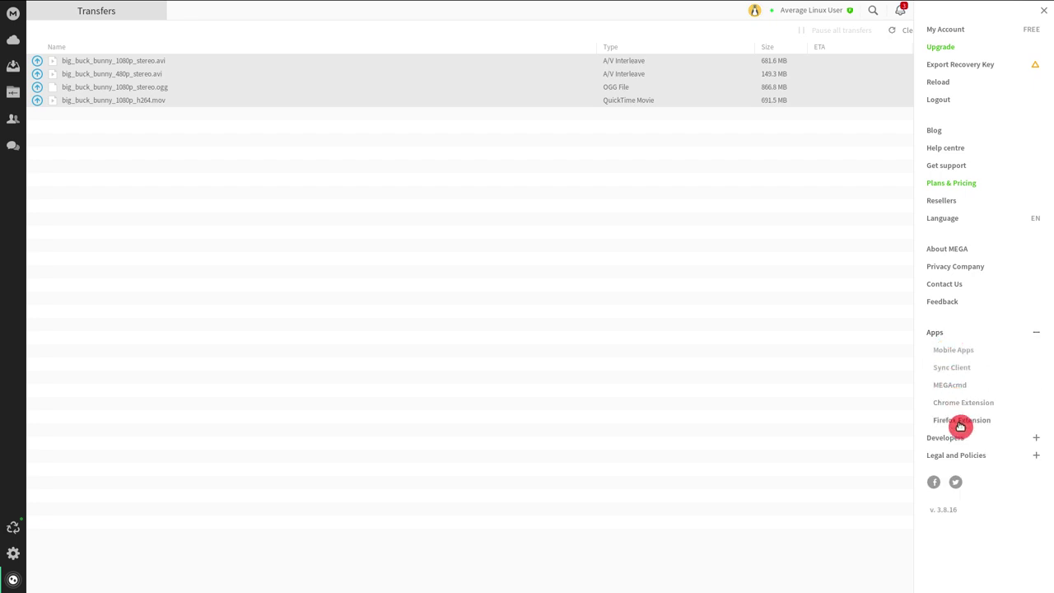
click(959, 422)
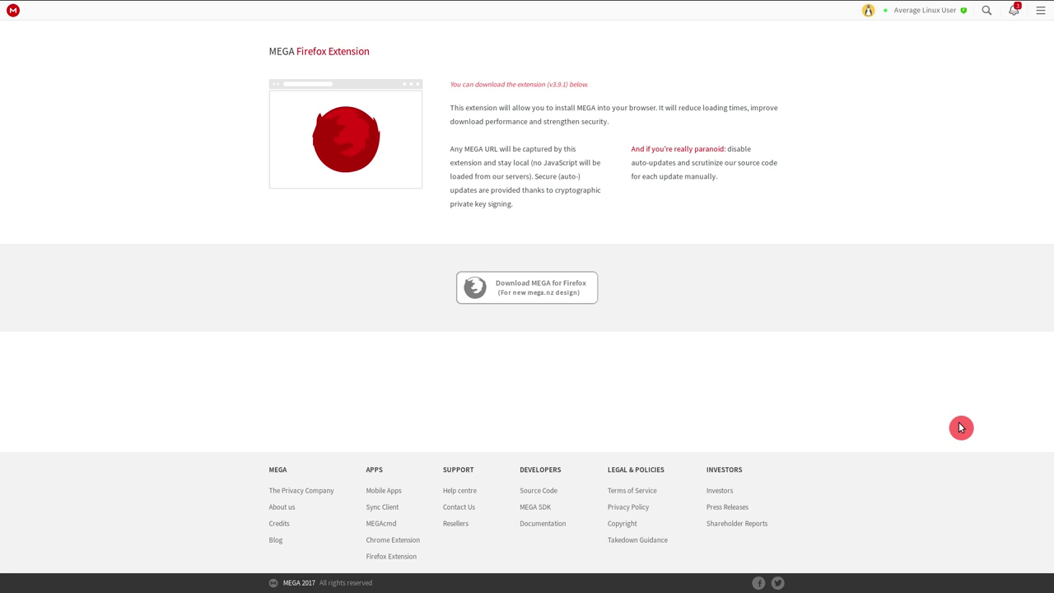
click(549, 290)
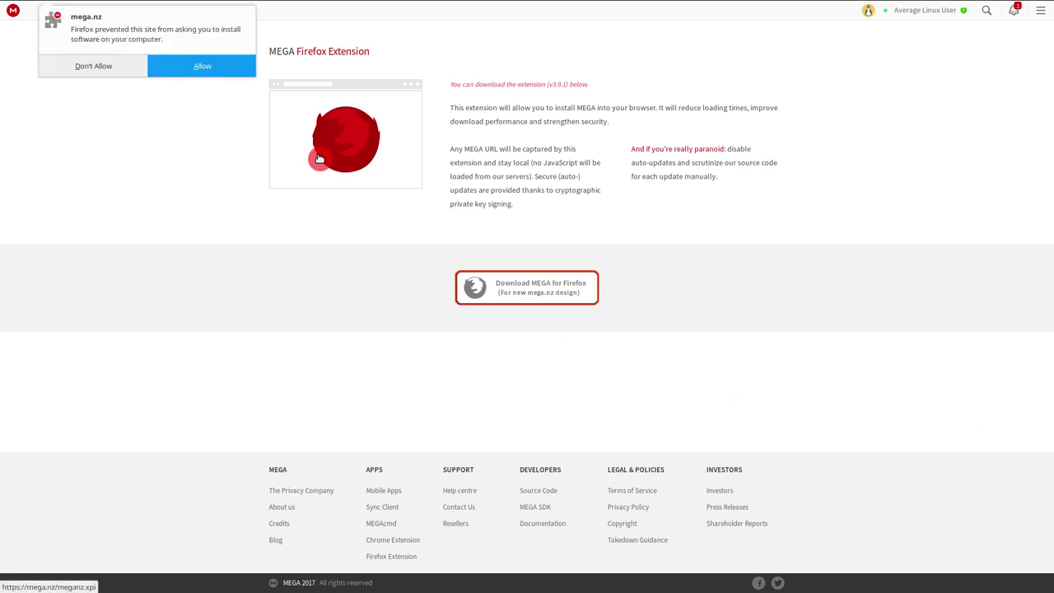
click(212, 73)
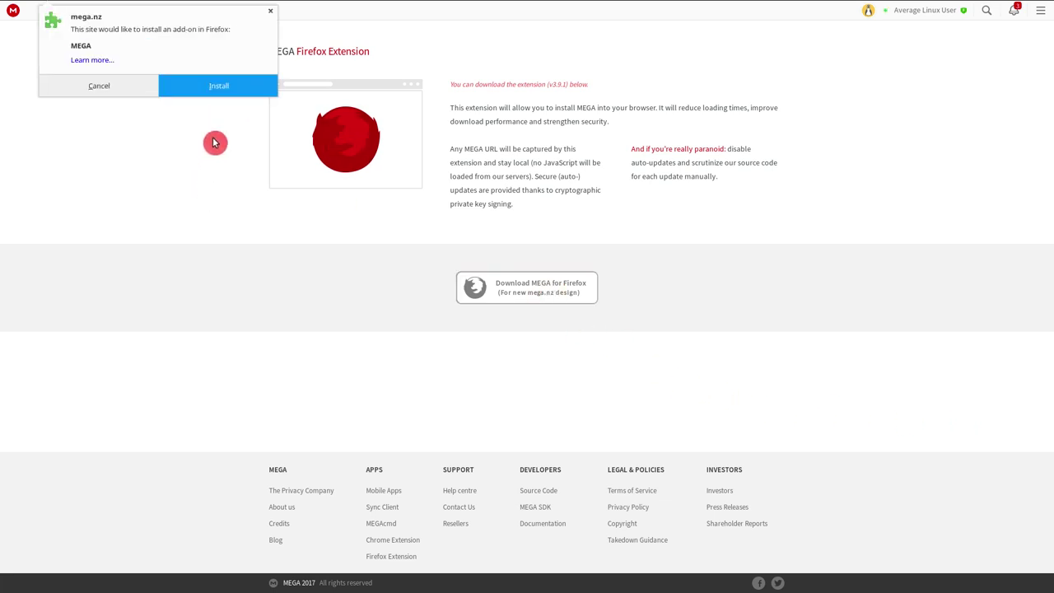
click(218, 84)
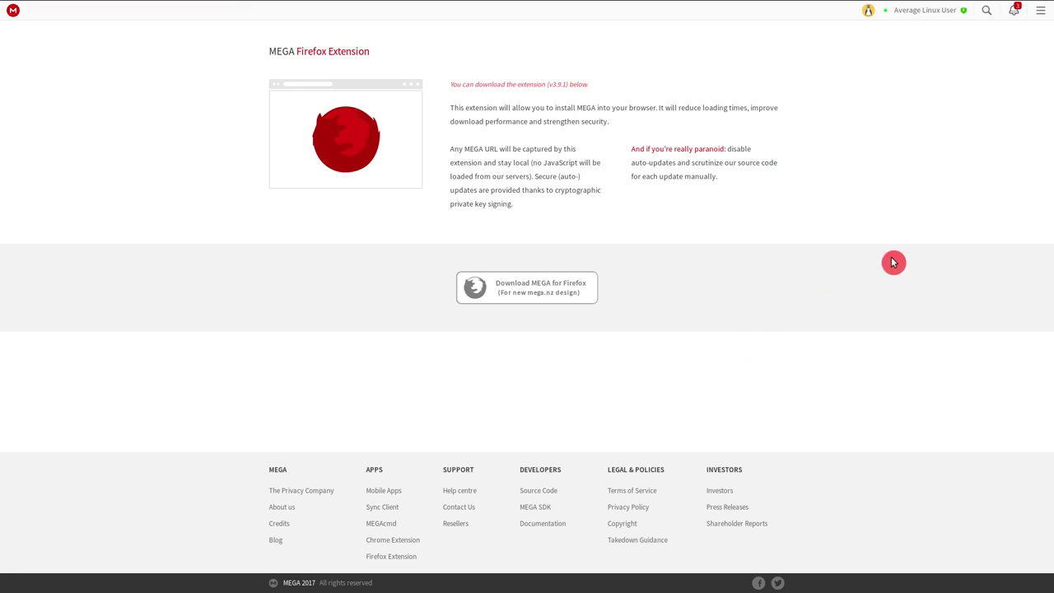
click(1040, 10)
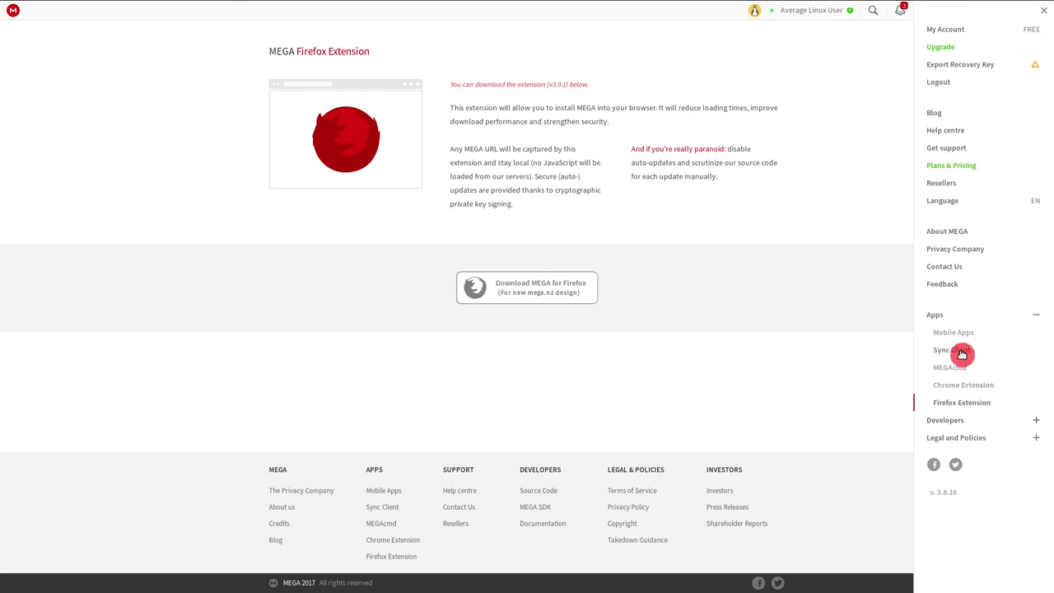
Pick Mint 18 on the Sync Client page and save megasync-xUbuntu_16.04_amd64.deb to disk
click(961, 354)
click(482, 146)
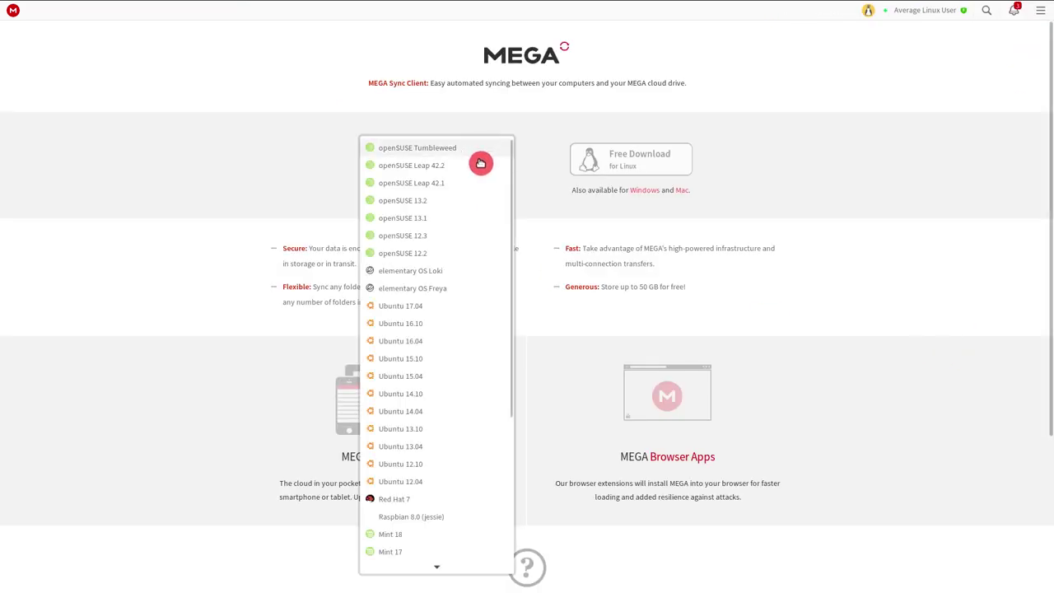
scroll(470, 322, down, 3)
scroll(470, 322, down, 1)
scroll(468, 321, down, 3)
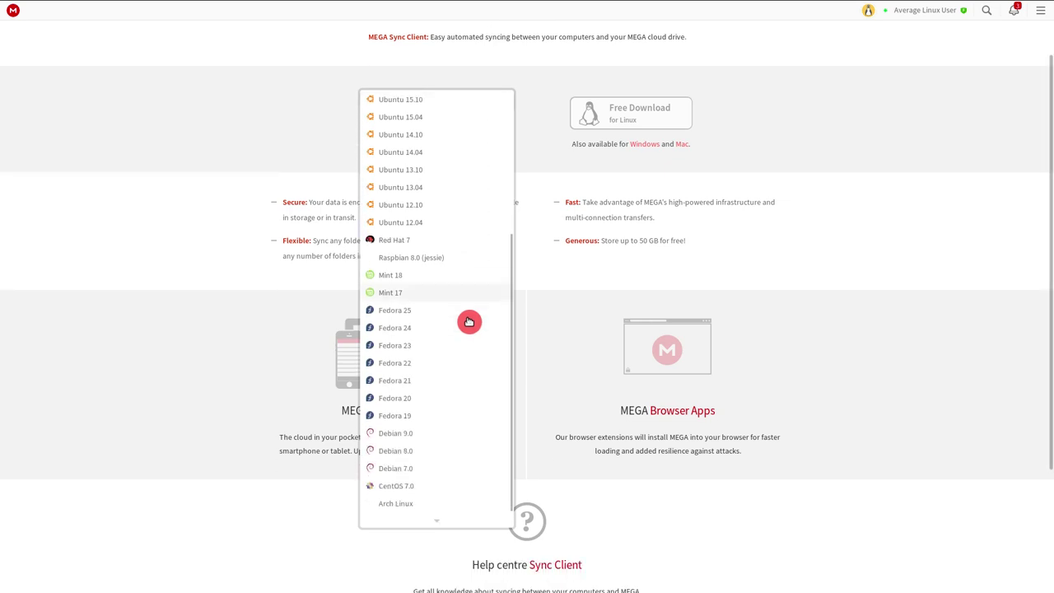
click(414, 255)
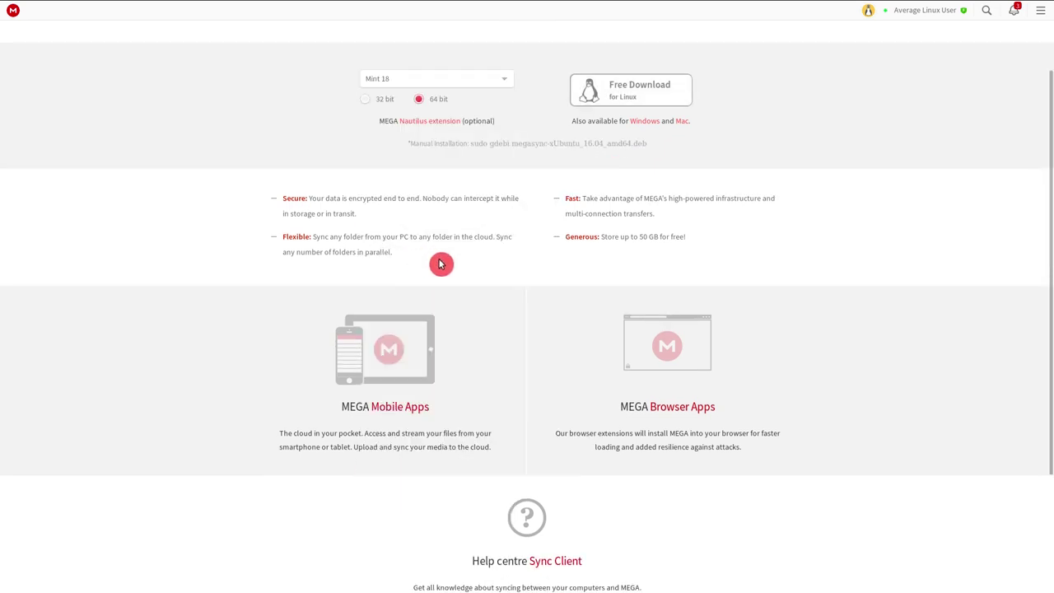
click(629, 92)
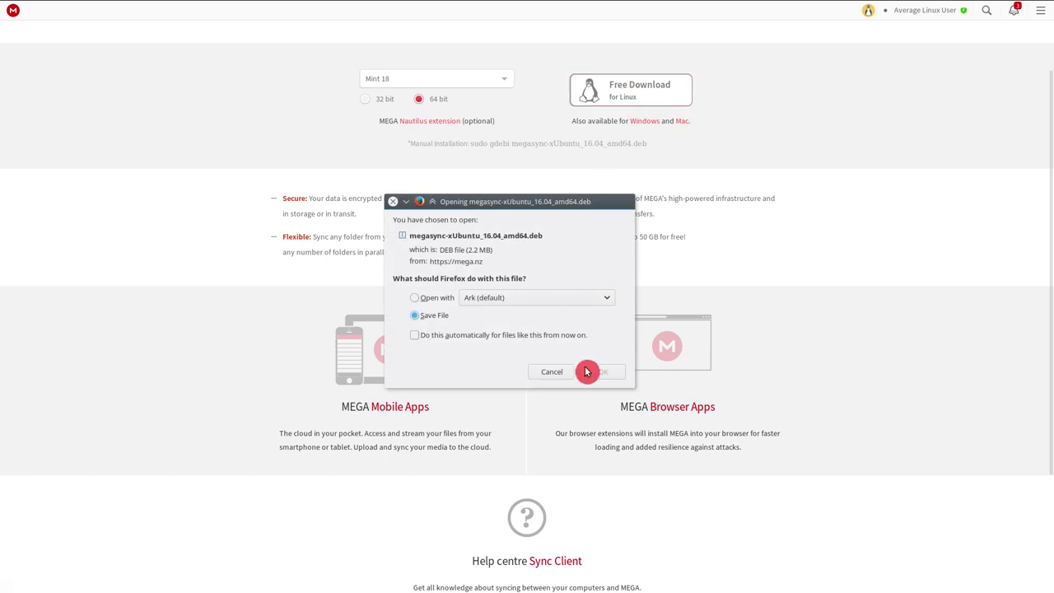
click(589, 378)
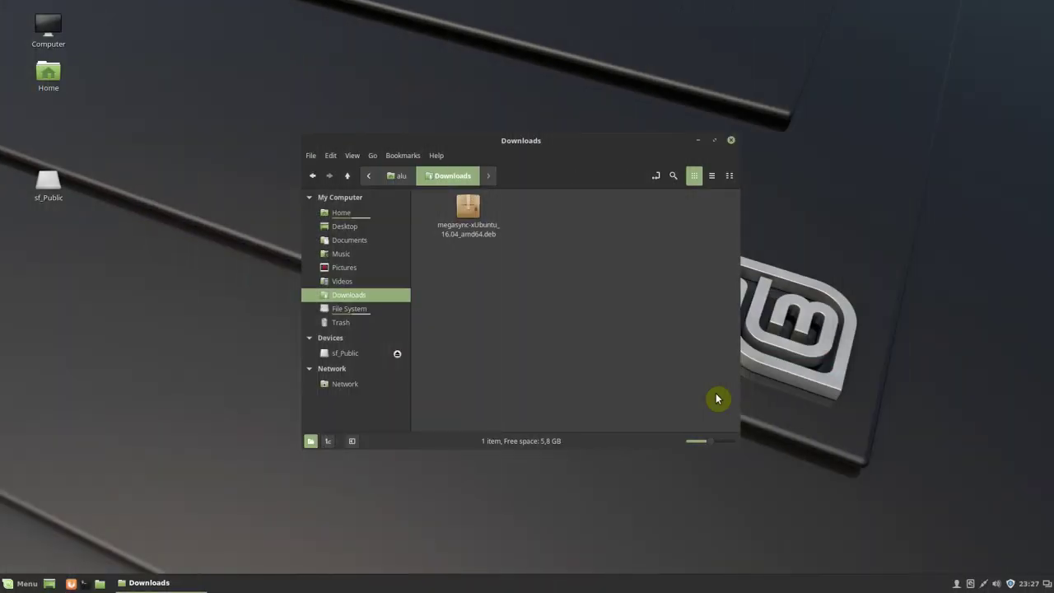
Open the downloaded megasync .deb in GDebi, install it with the admin password, then close GDebi
click(444, 227)
right_click(434, 188)
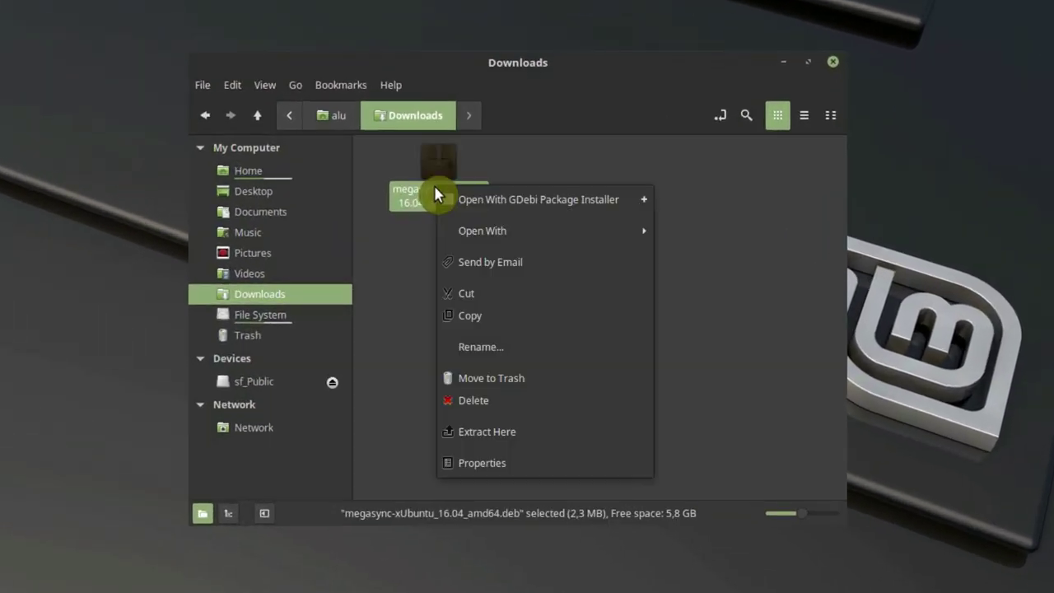
click(632, 199)
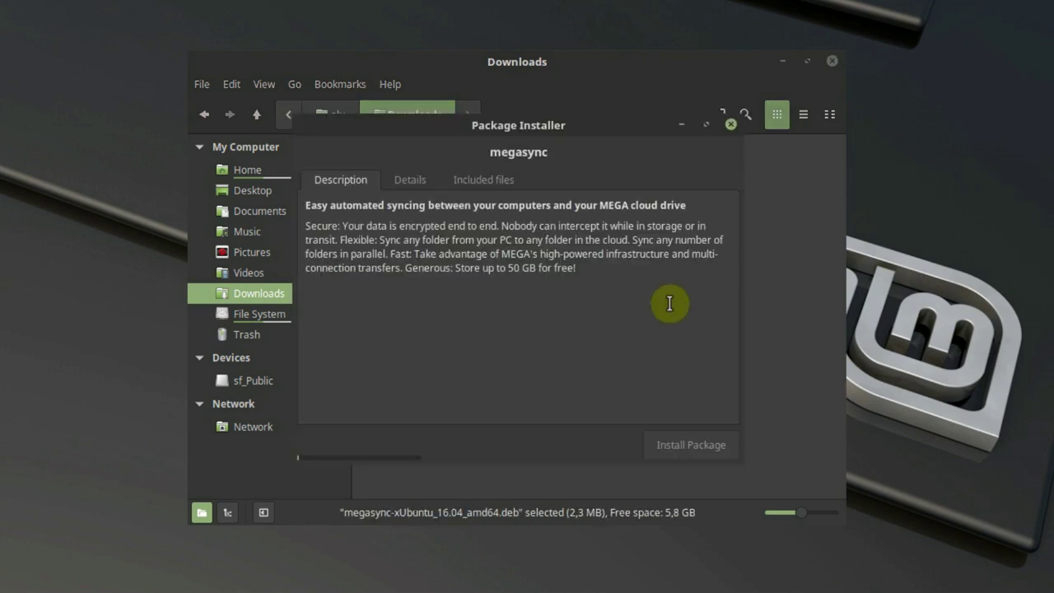
click(697, 459)
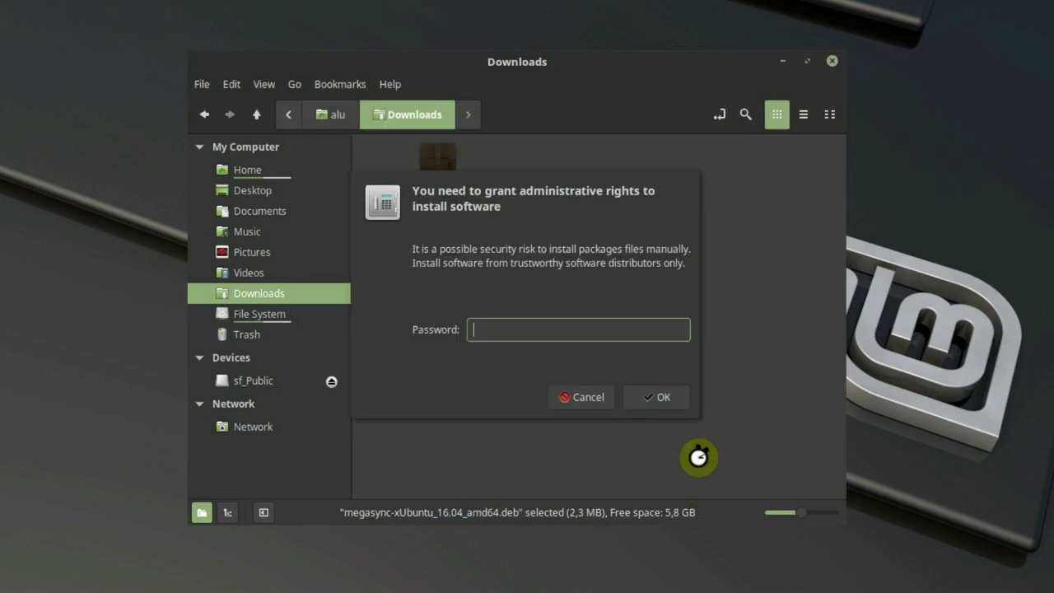
text(a)
key(Return)
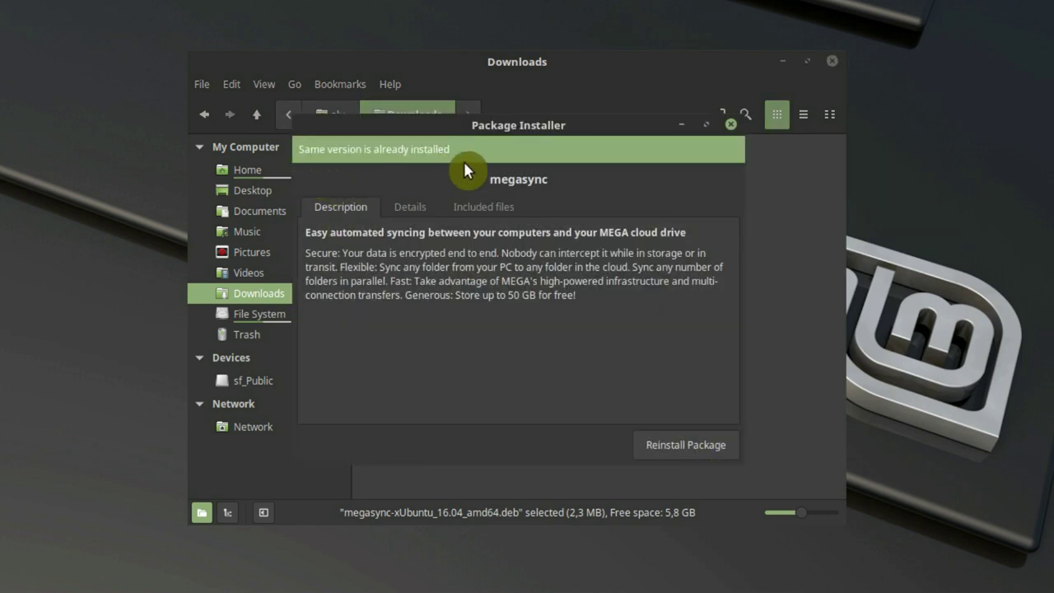
click(730, 125)
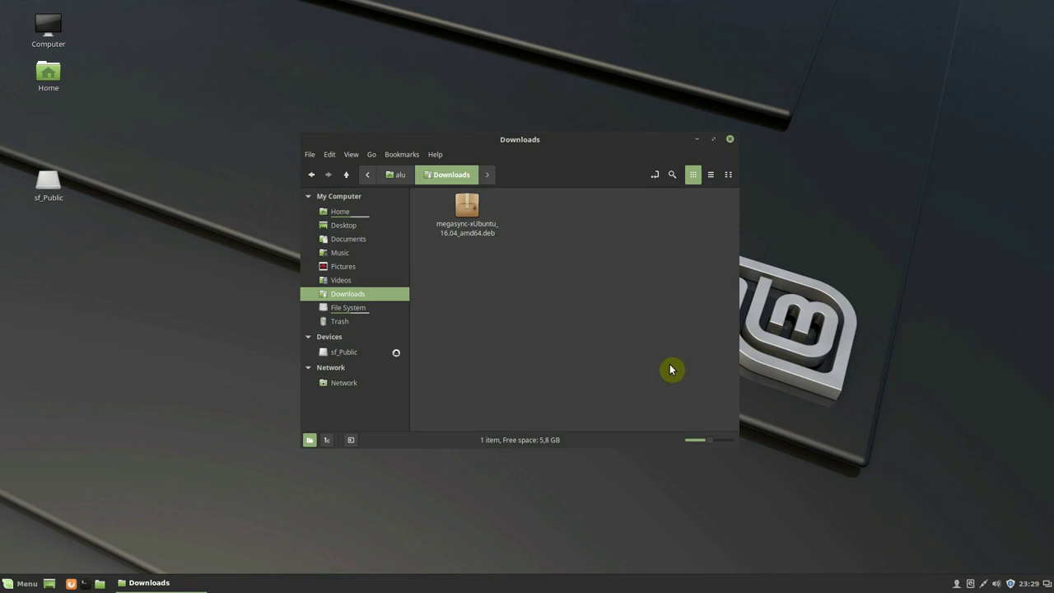
Run sudo dpkg -i Downloads/megasync-xUbuntu_16.04_amd64.deb in a terminal and enter the password
click(85, 583)
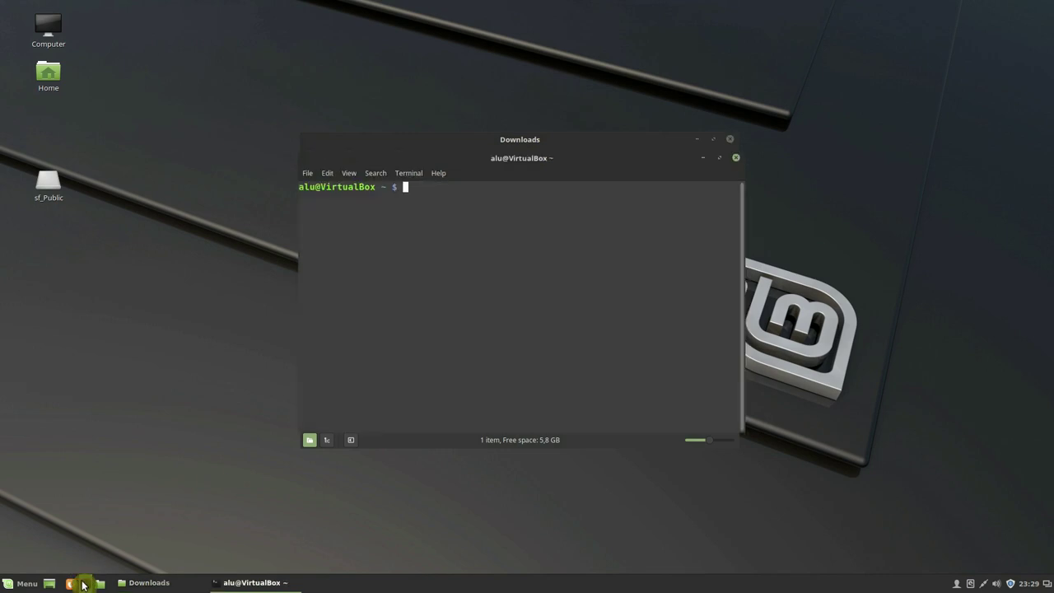
text(sudo d)
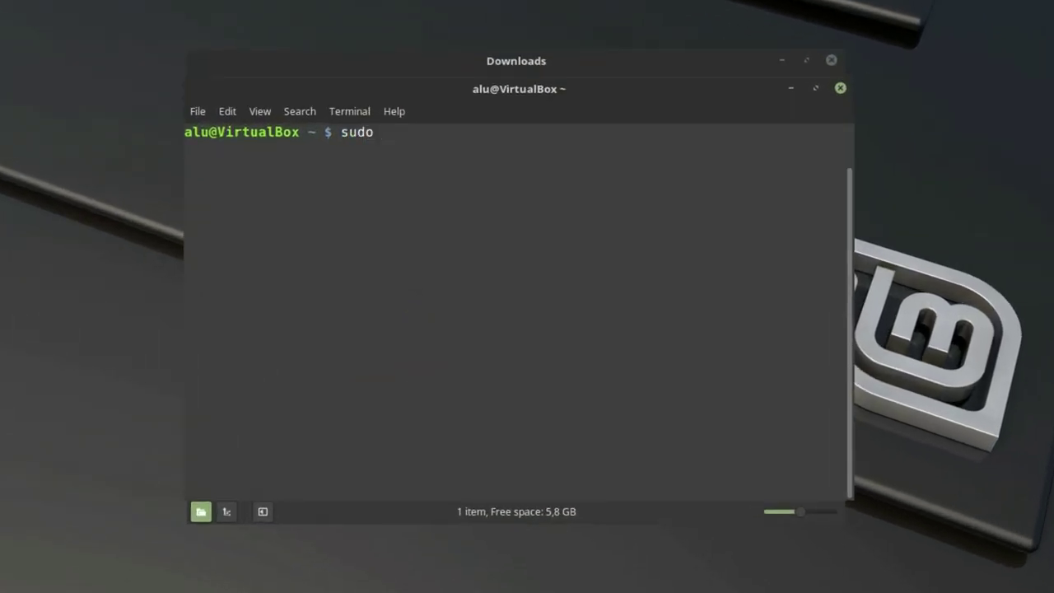
text(pkg -i Down)
text(loads/me)
key(Tab)
key(Return)
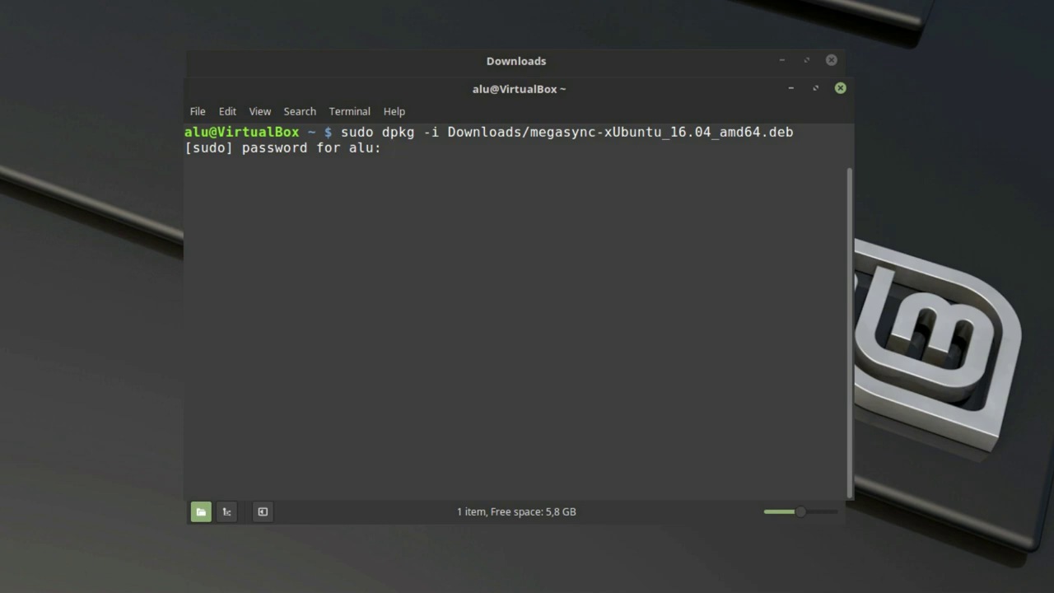
key(Return)
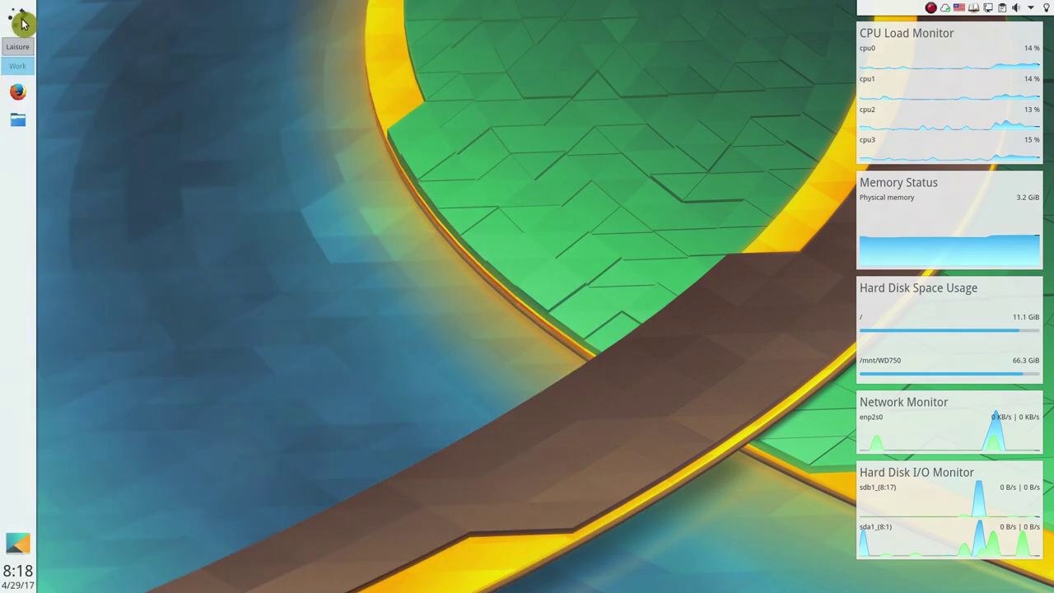
Search 'mega' in the application launcher and start MEGAsync
click(23, 22)
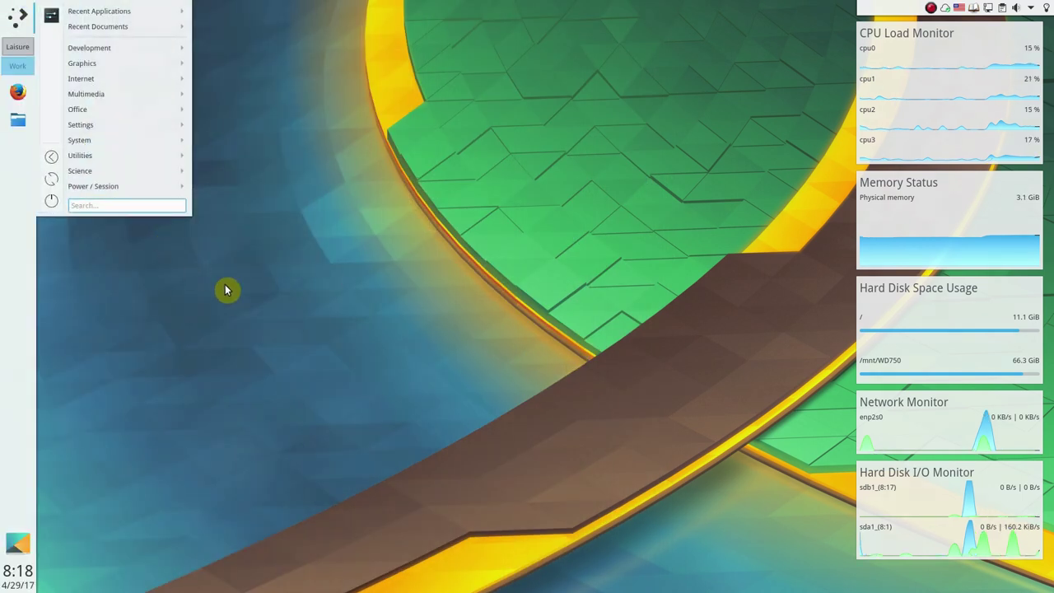
text(mega)
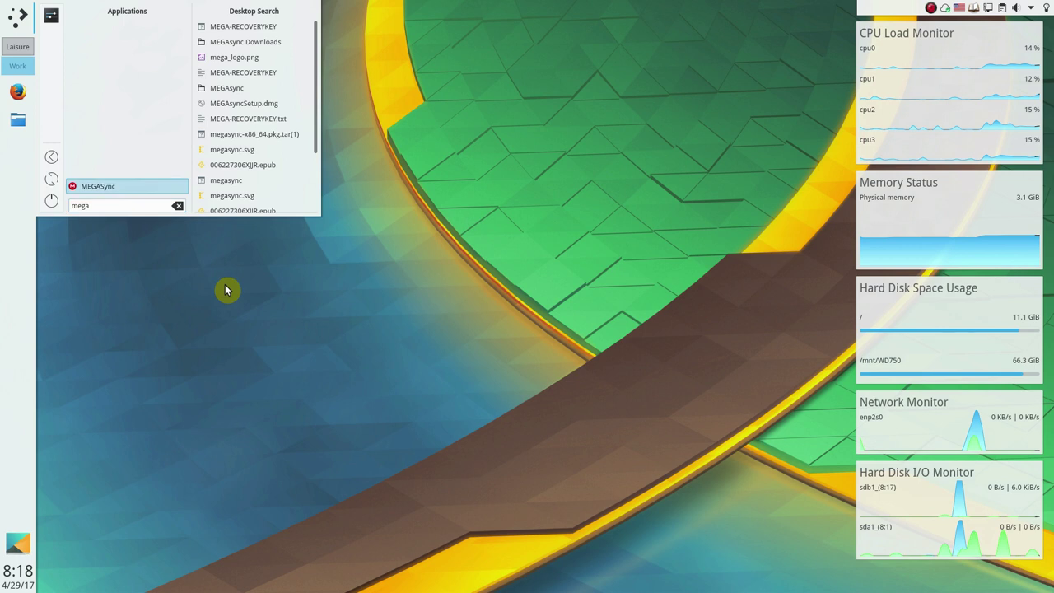
key(Return)
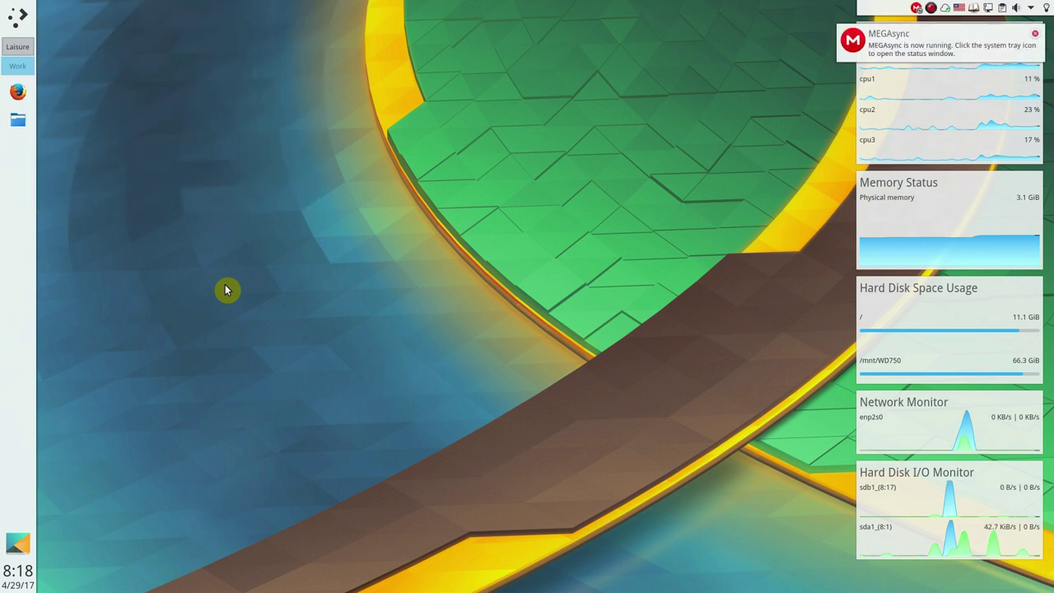
Open the MEGAsync Transfer Manager and browse its Downloads, Uploads, Completed and Active Transfers tabs
click(1032, 34)
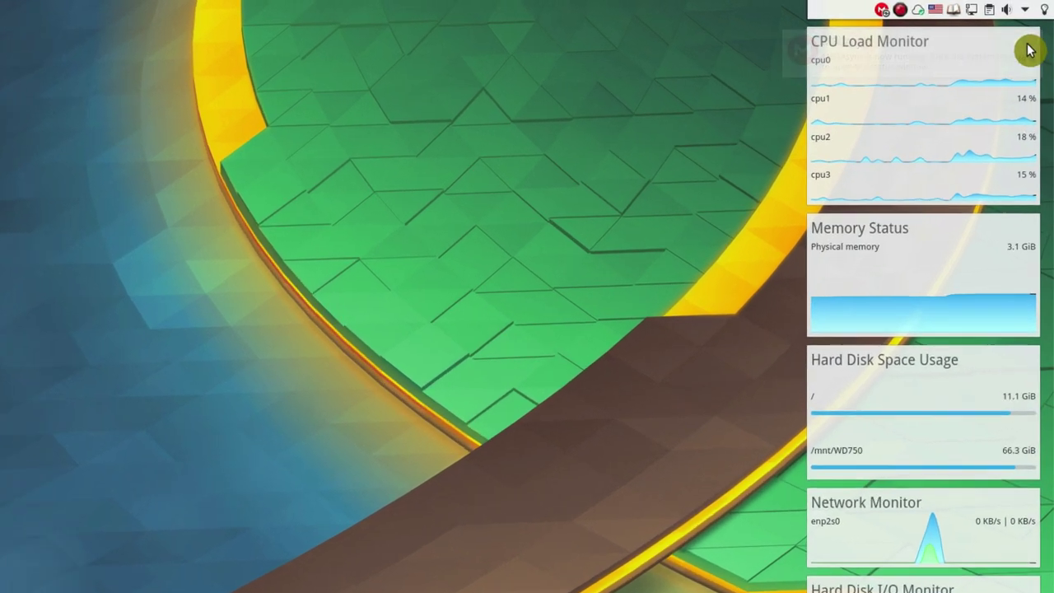
click(841, 15)
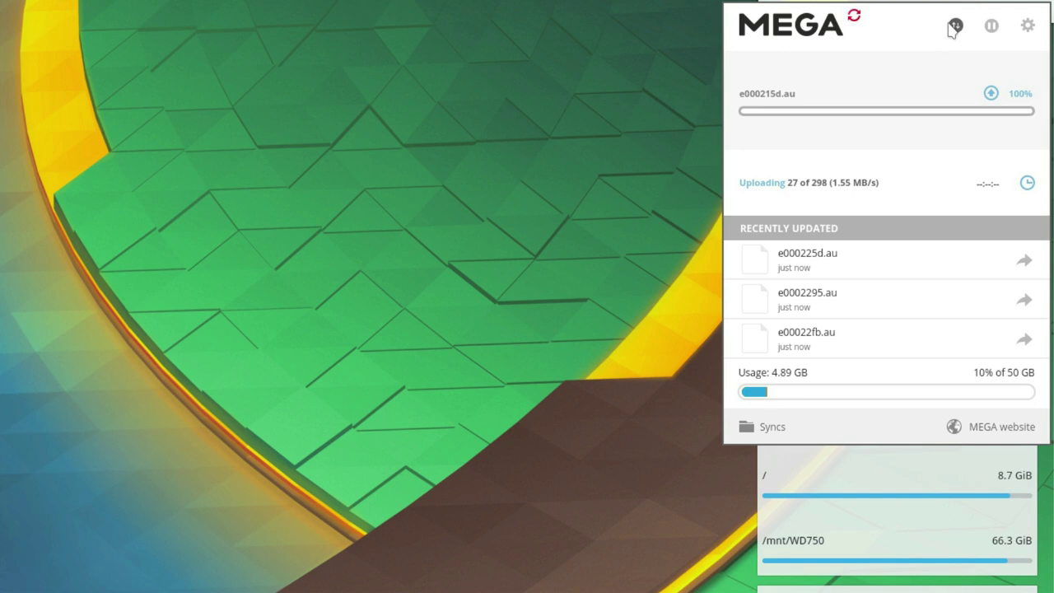
click(954, 27)
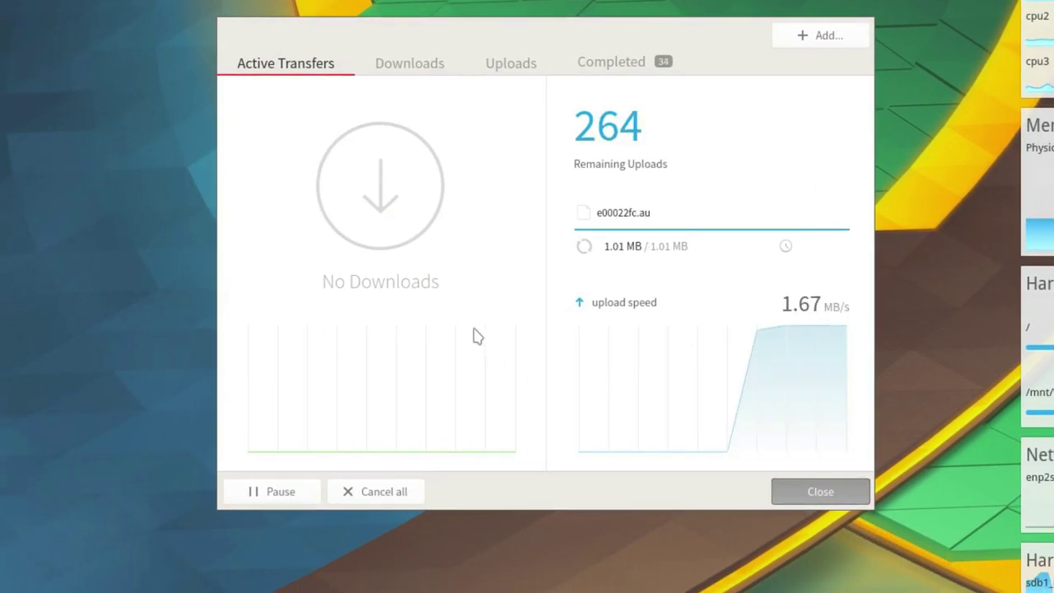
click(428, 69)
click(504, 66)
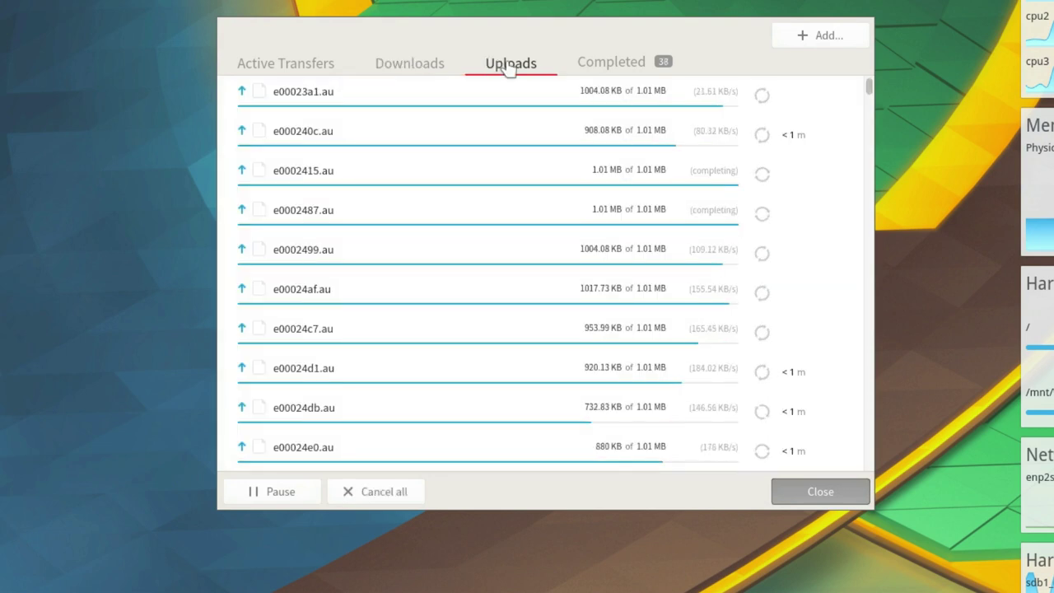
click(611, 65)
drag(866, 94, 853, 384)
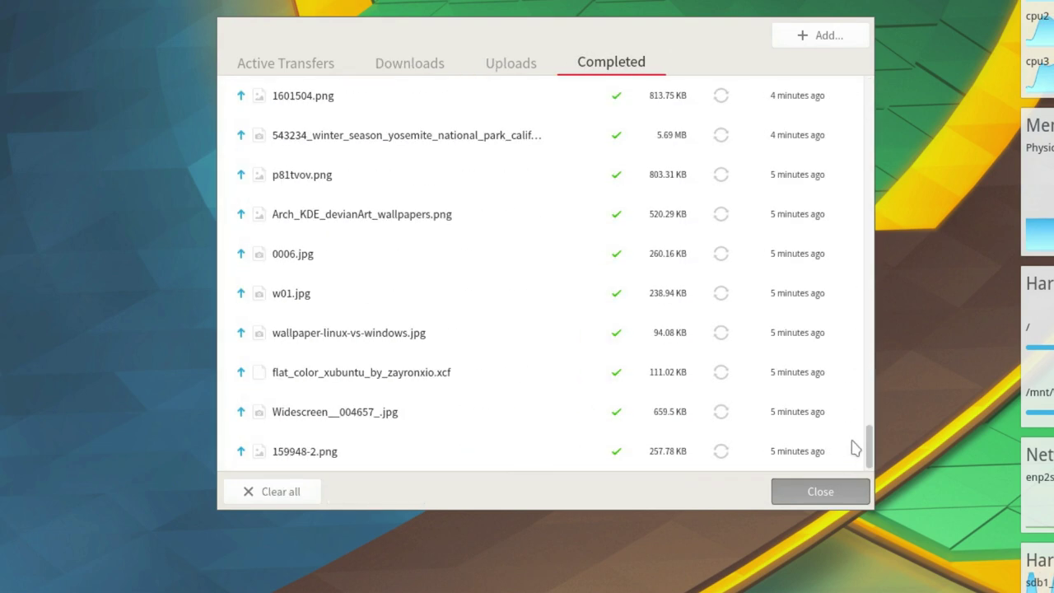
click(323, 65)
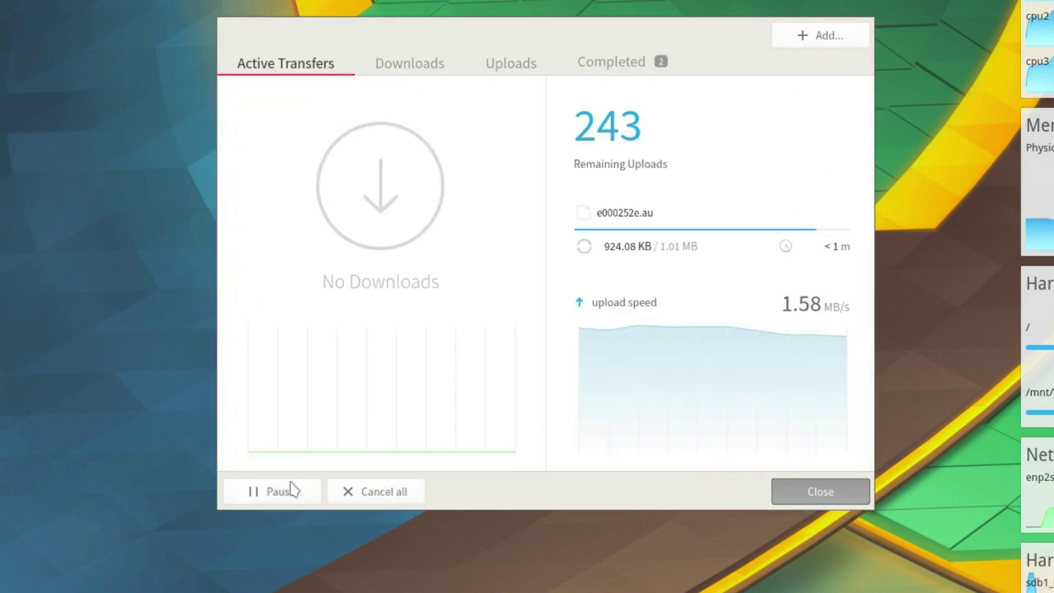
Close the Transfer Manager, pause all uploads from the tray panel, and show the gear menu
click(778, 494)
click(905, 4)
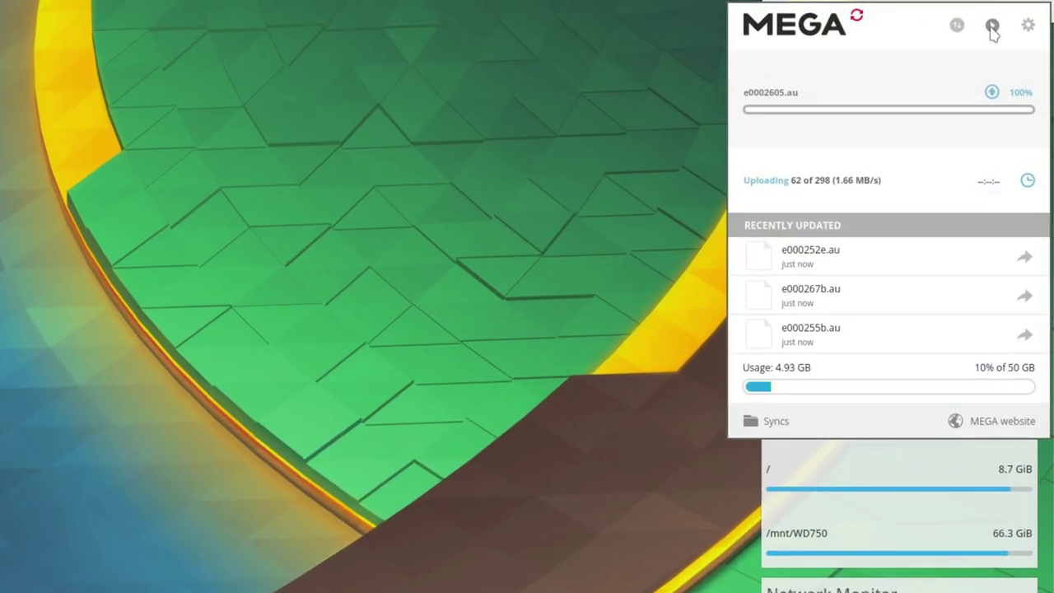
click(991, 27)
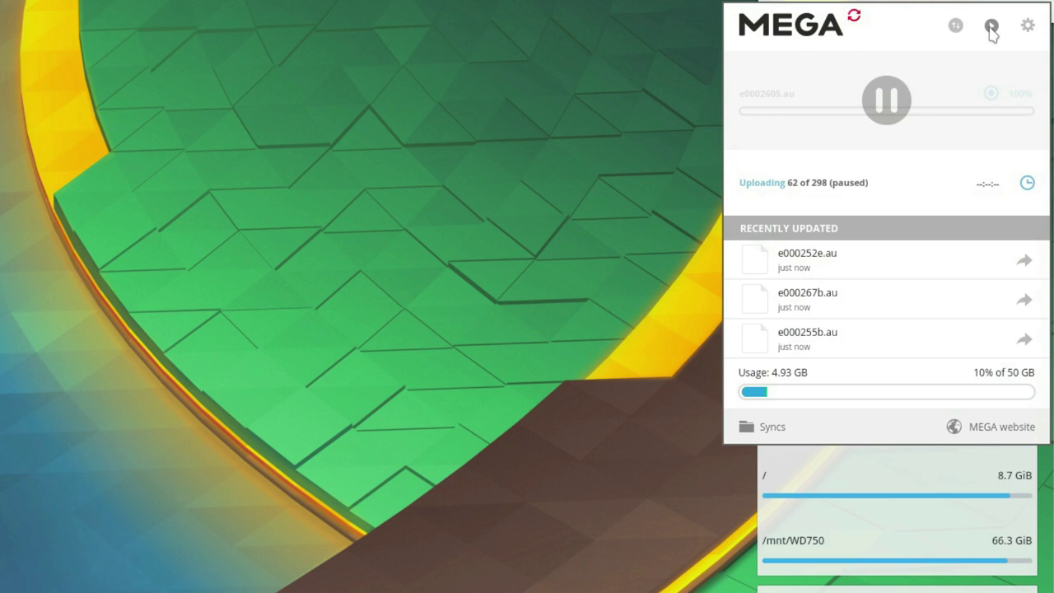
click(1027, 27)
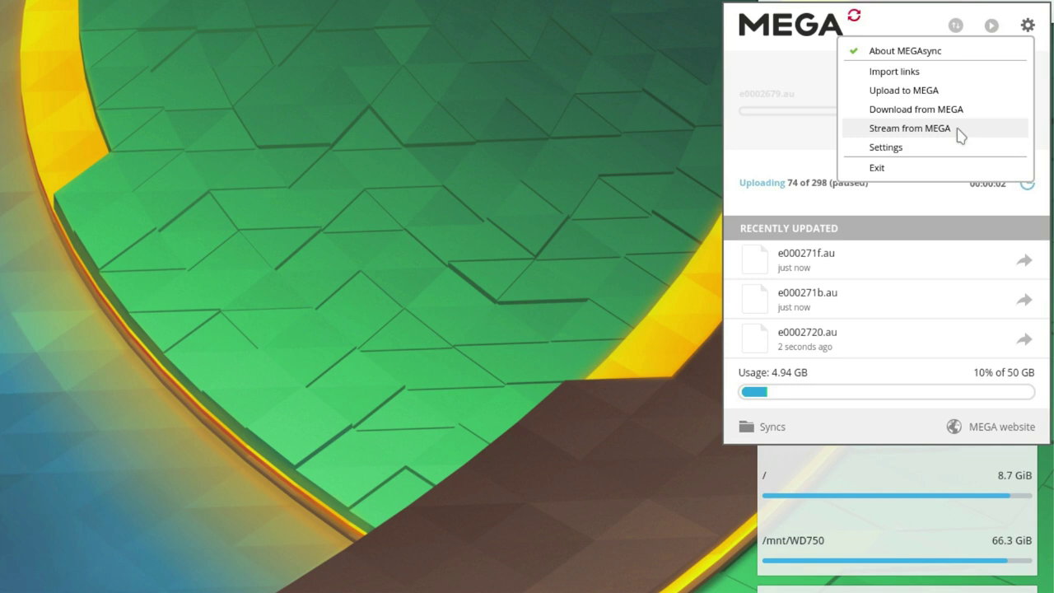
Check storage usage details in Settings and save the recovery key as MEGA-RECOVERYKEY in home
click(963, 149)
click(646, 241)
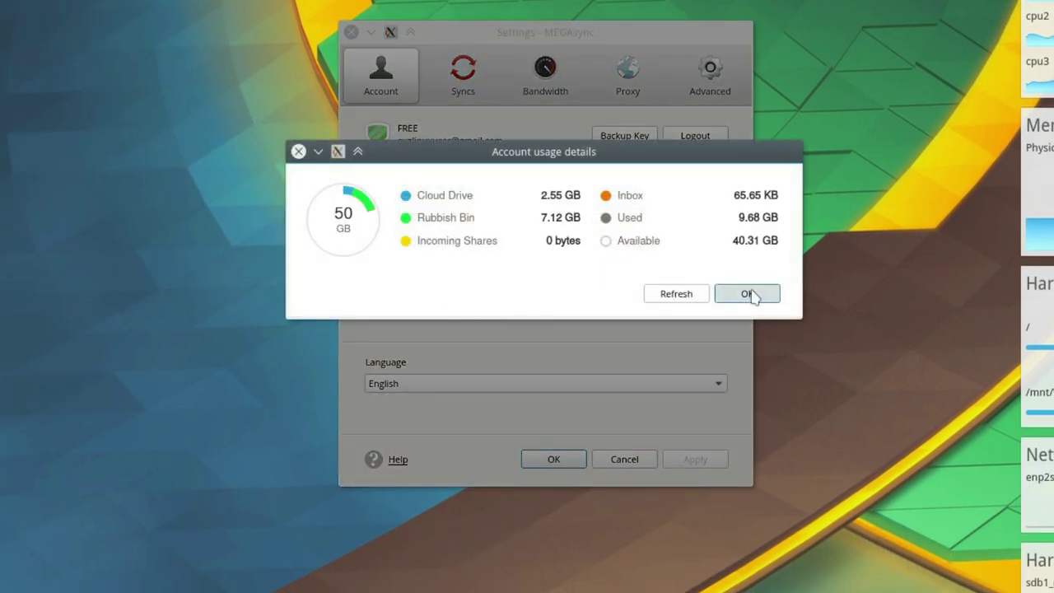
click(746, 293)
click(631, 143)
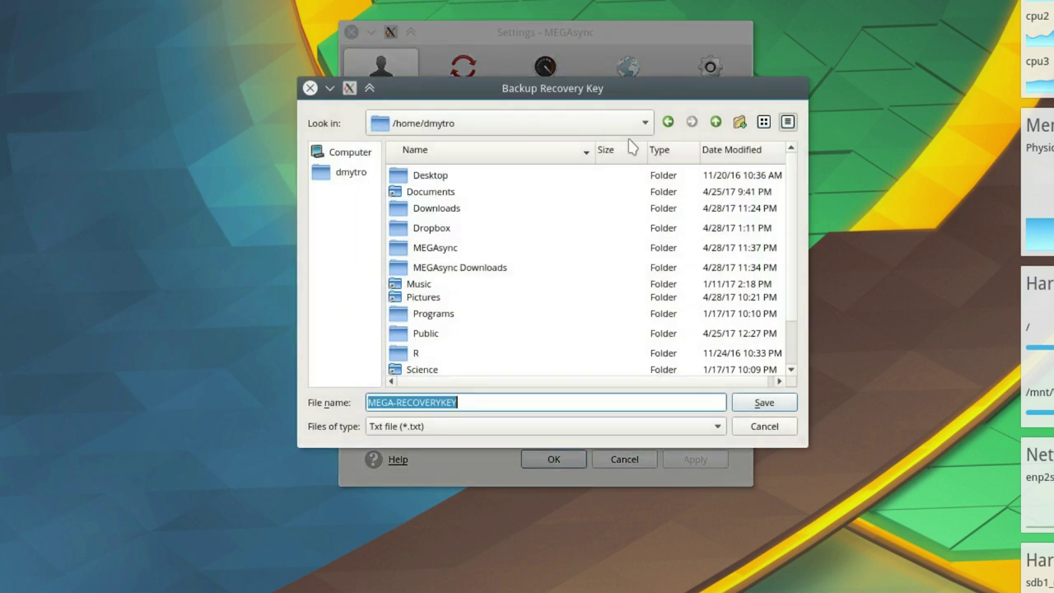
click(764, 401)
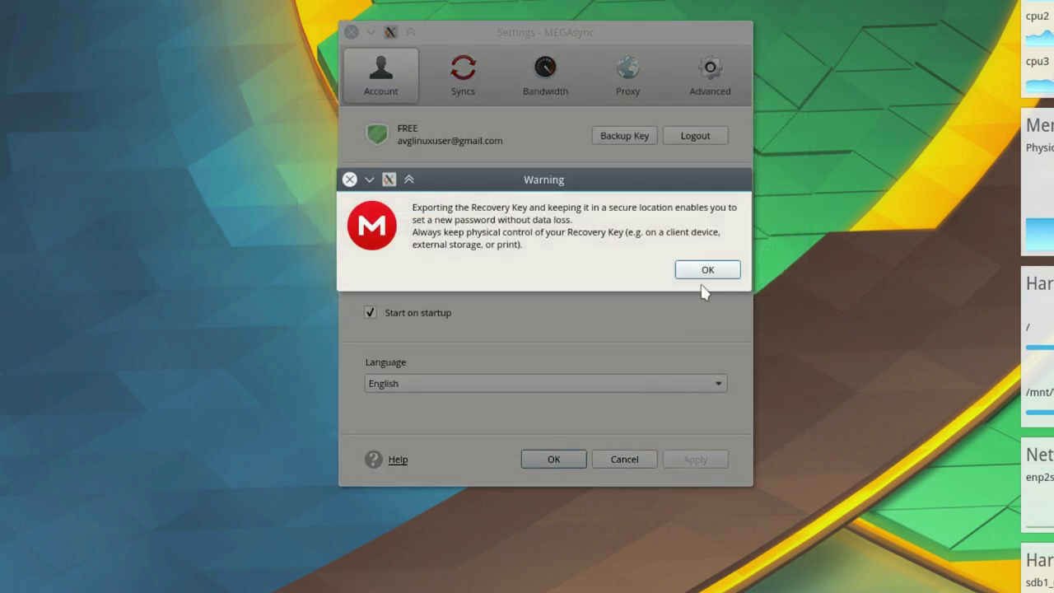
click(708, 270)
Turn on desktop notifications, apply the change, and keep English as the interface language
click(378, 285)
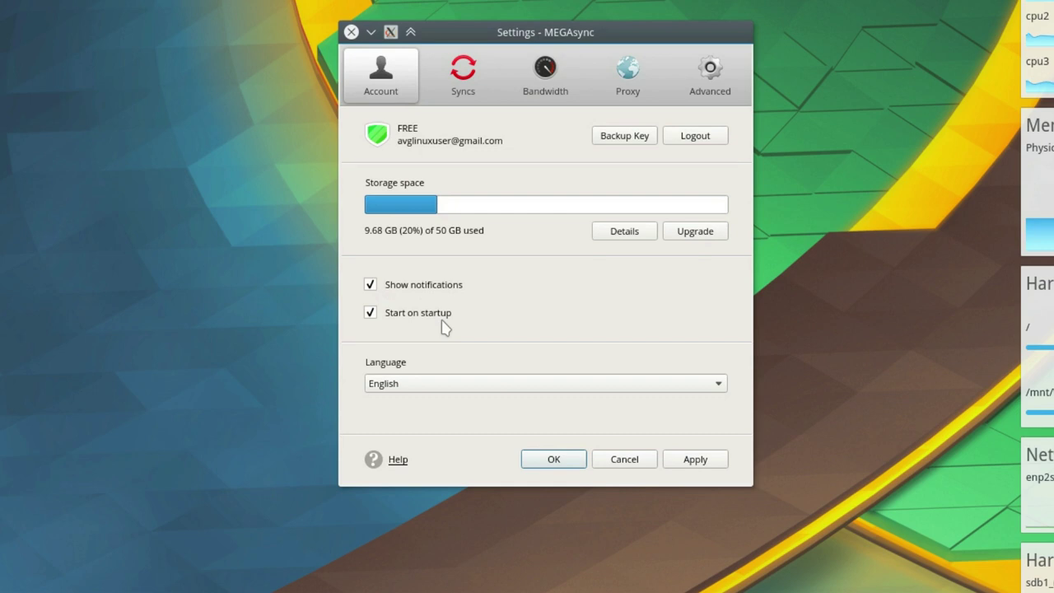
click(701, 461)
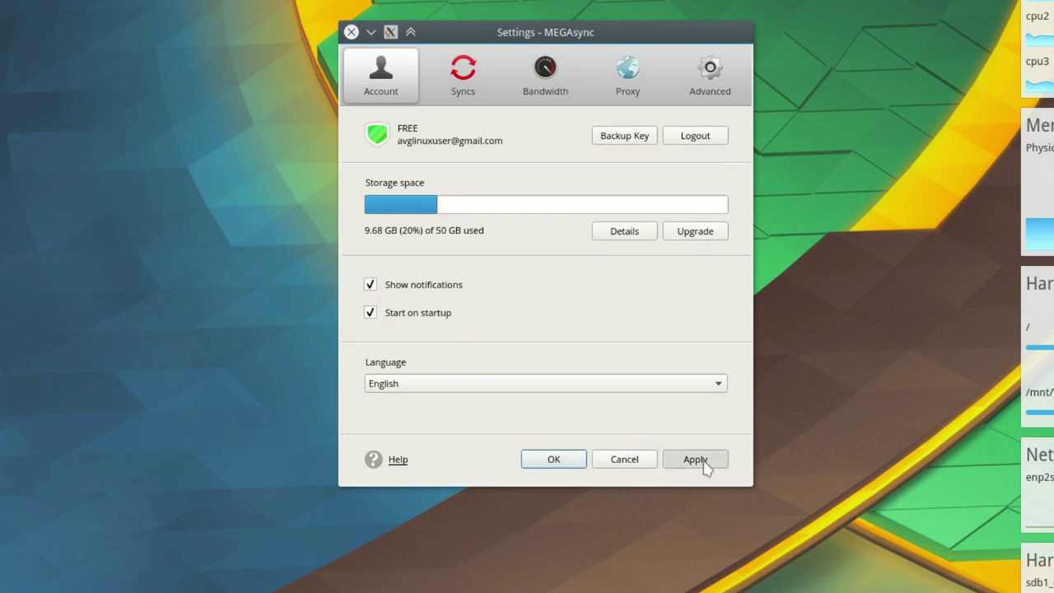
click(654, 383)
click(537, 147)
Review the Syncs tab, enable Don't use HTTP under Bandwidth, and view the Proxy settings
click(464, 80)
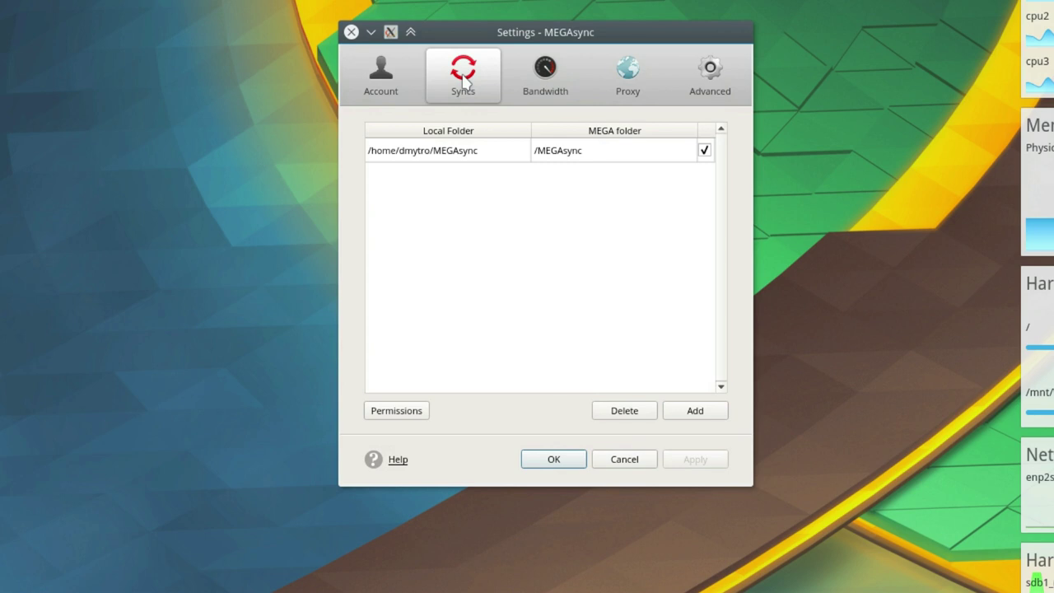
click(686, 411)
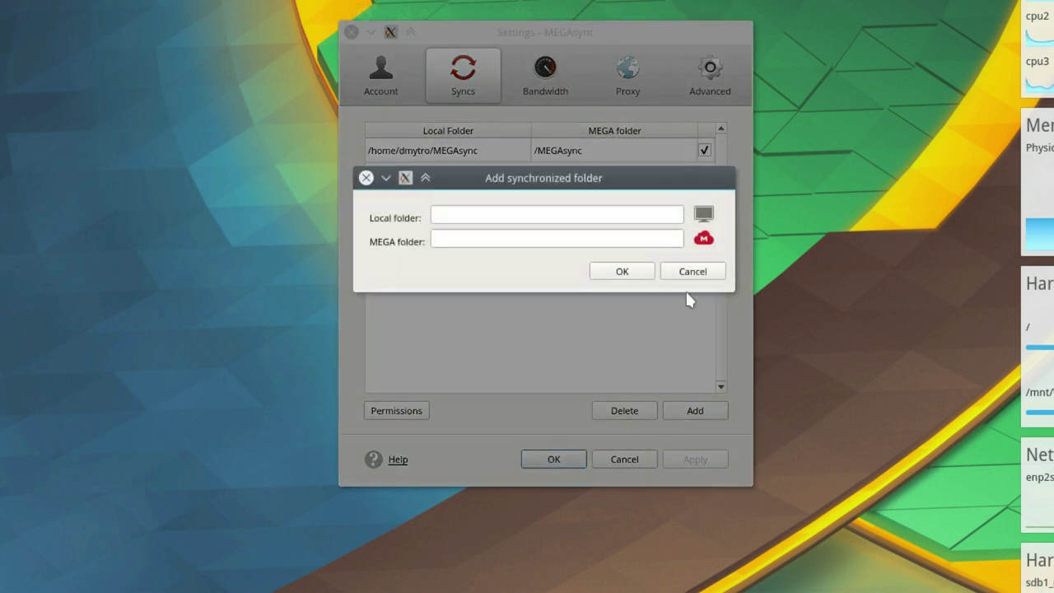
click(692, 272)
click(543, 89)
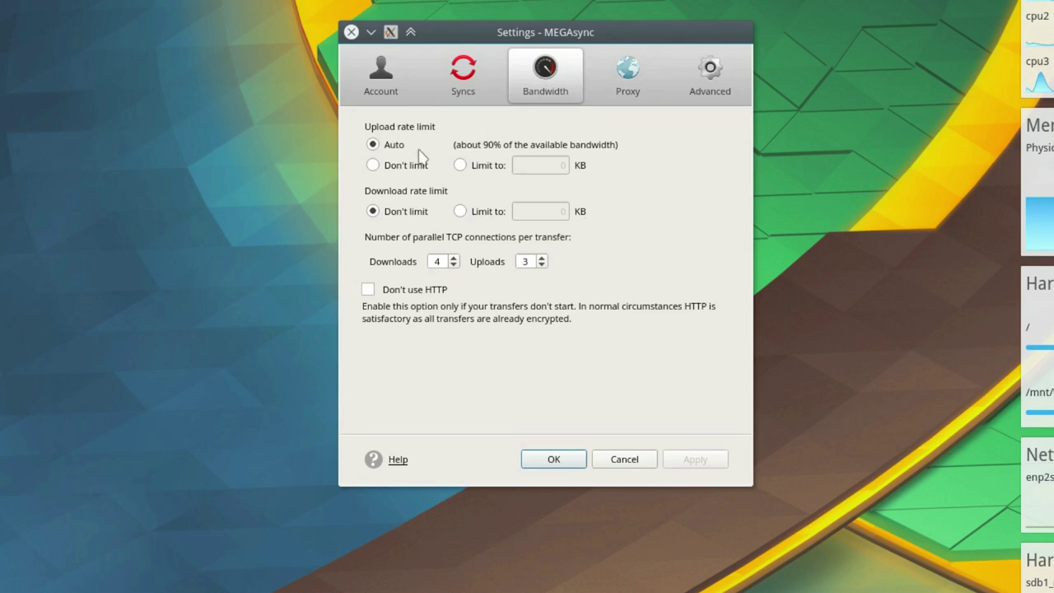
click(370, 291)
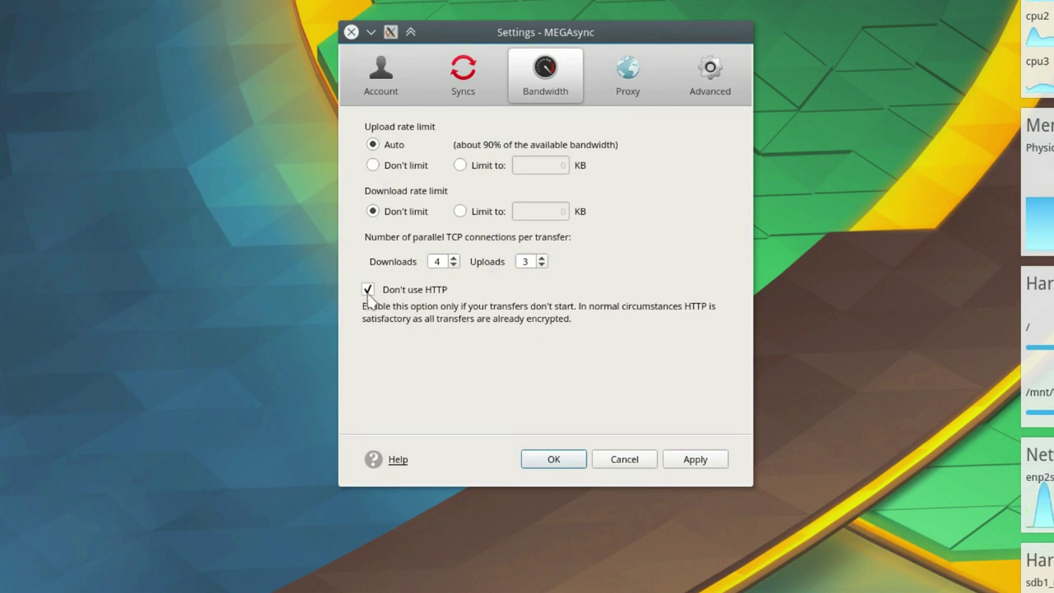
click(634, 87)
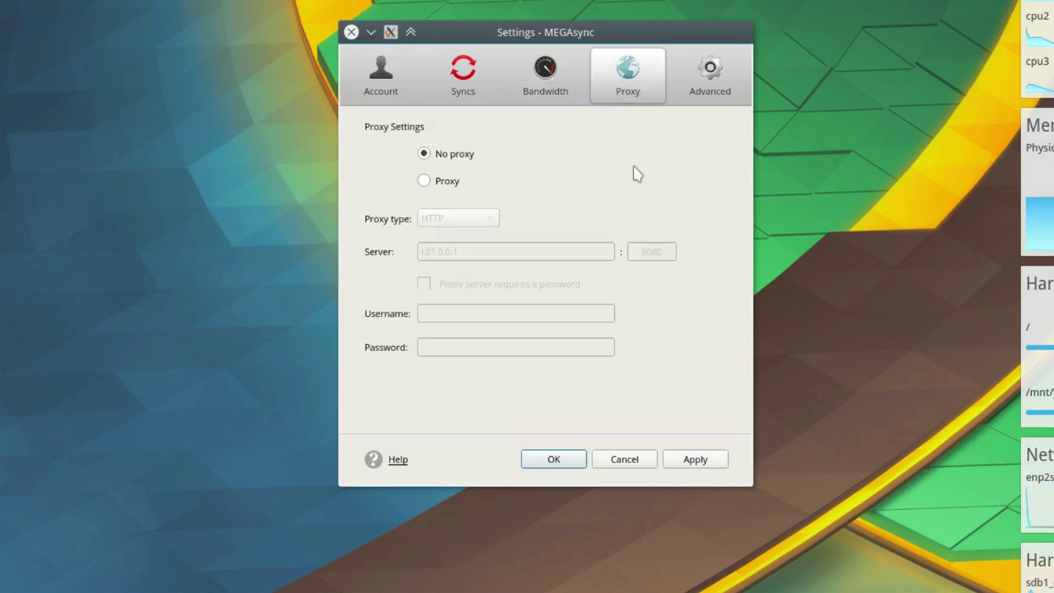
In Advanced settings, browse cloud folders for a default upload folder, then cancel without changing it
click(723, 66)
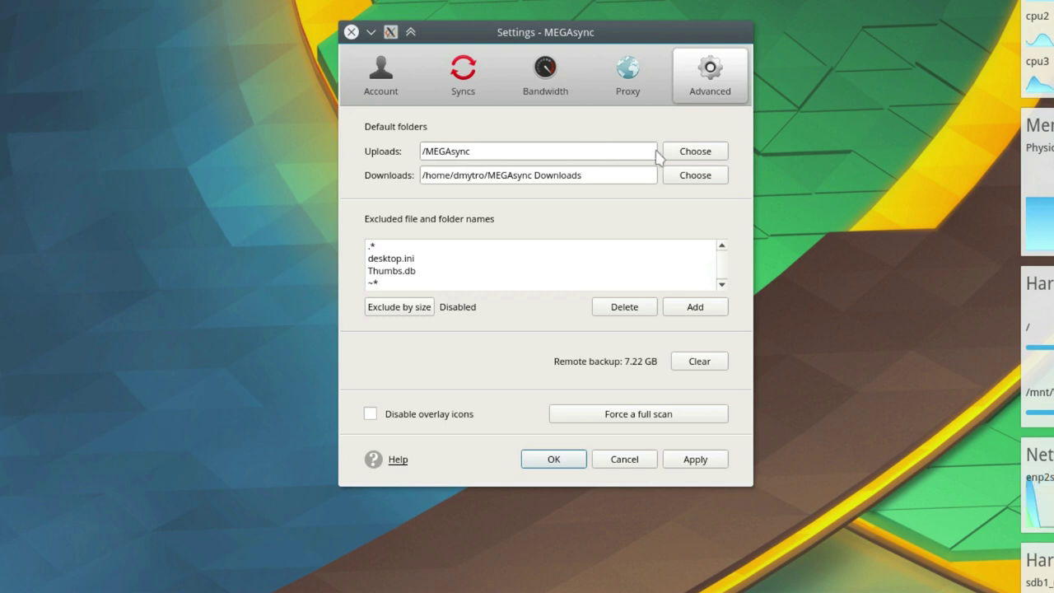
click(685, 153)
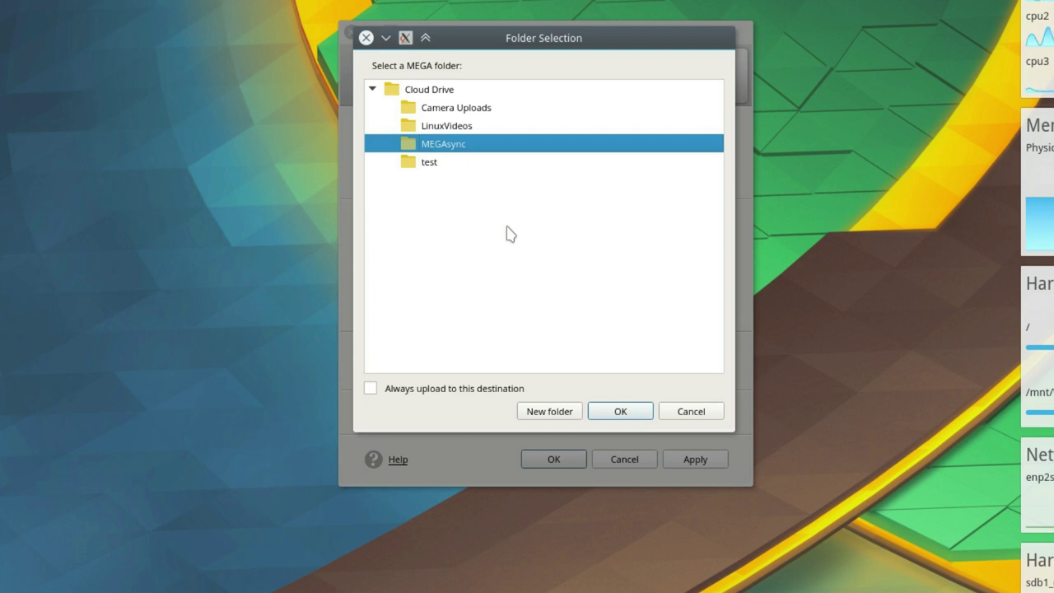
click(484, 125)
click(427, 162)
click(449, 144)
click(689, 412)
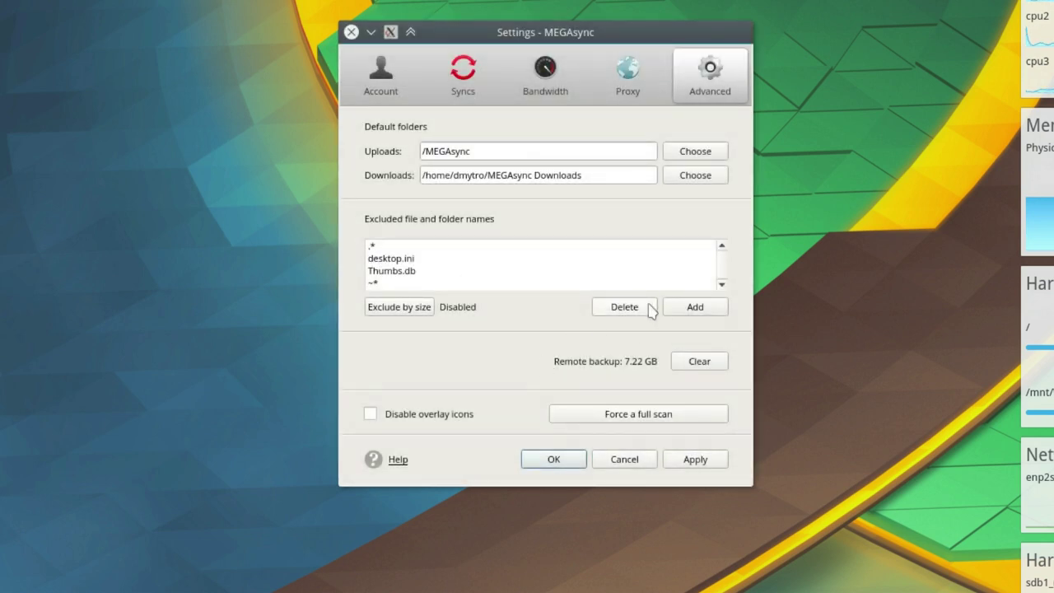
Cancel adding an excluded name, select the first exclusion pattern, and save the settings
click(695, 310)
click(654, 262)
click(389, 247)
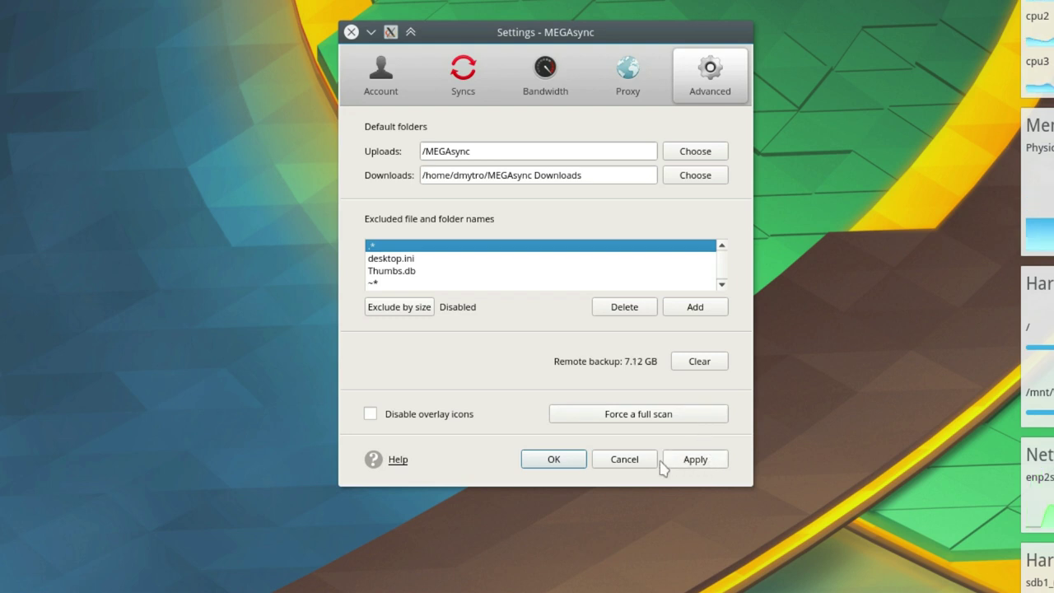
click(568, 461)
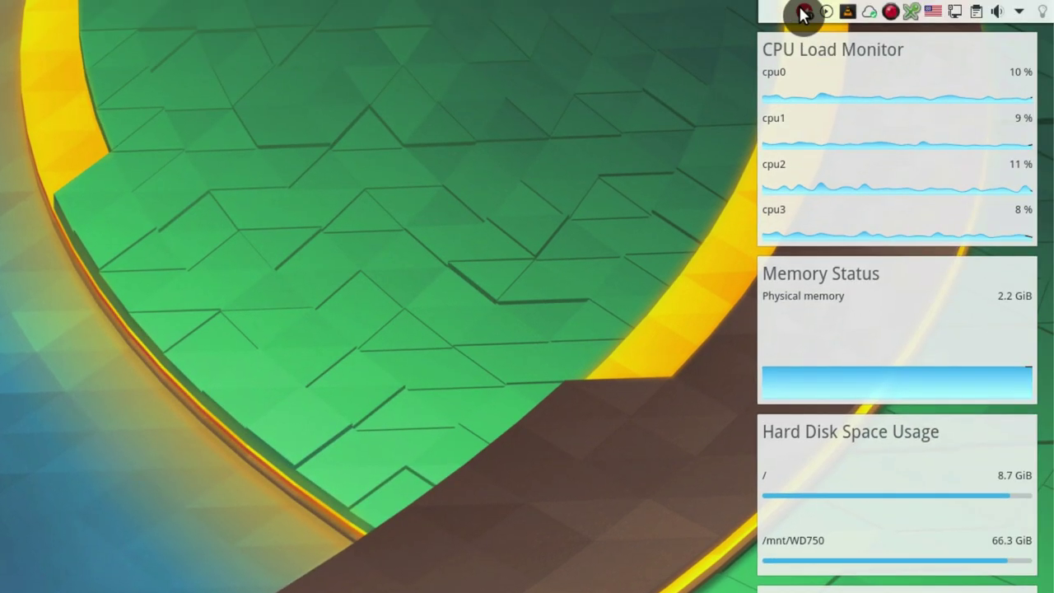
Try and cancel Add Sync, then open the local MEGAsync folder from the tray's Syncs list
click(823, 5)
click(759, 428)
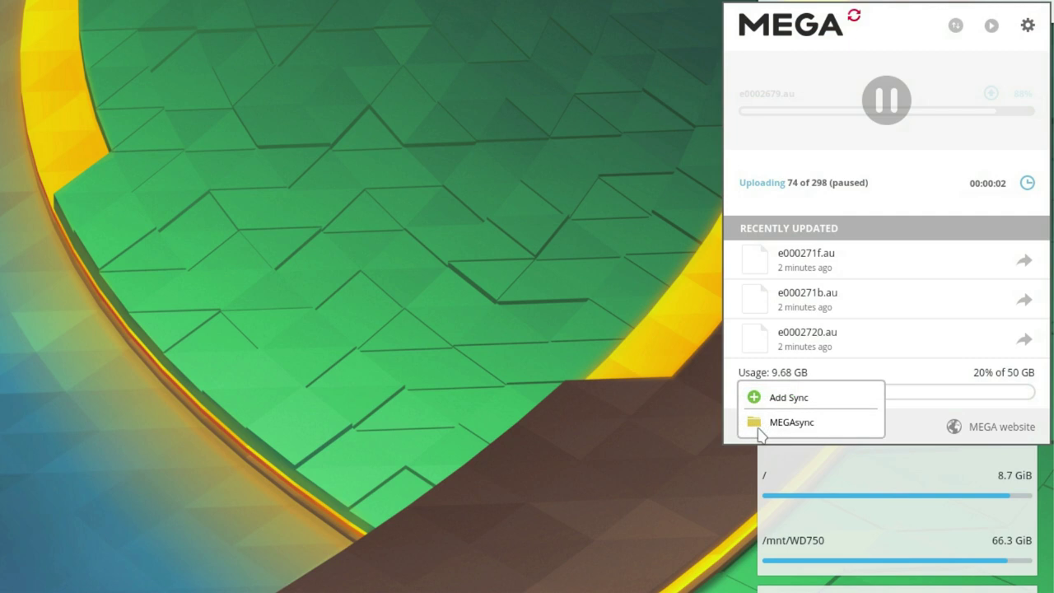
click(773, 397)
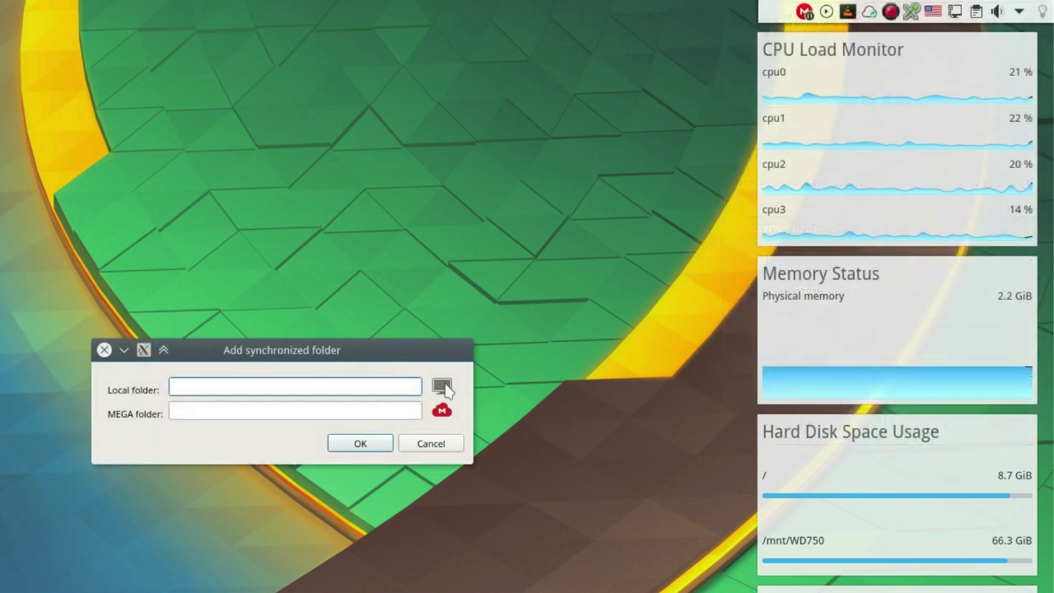
click(430, 443)
click(804, 12)
click(770, 426)
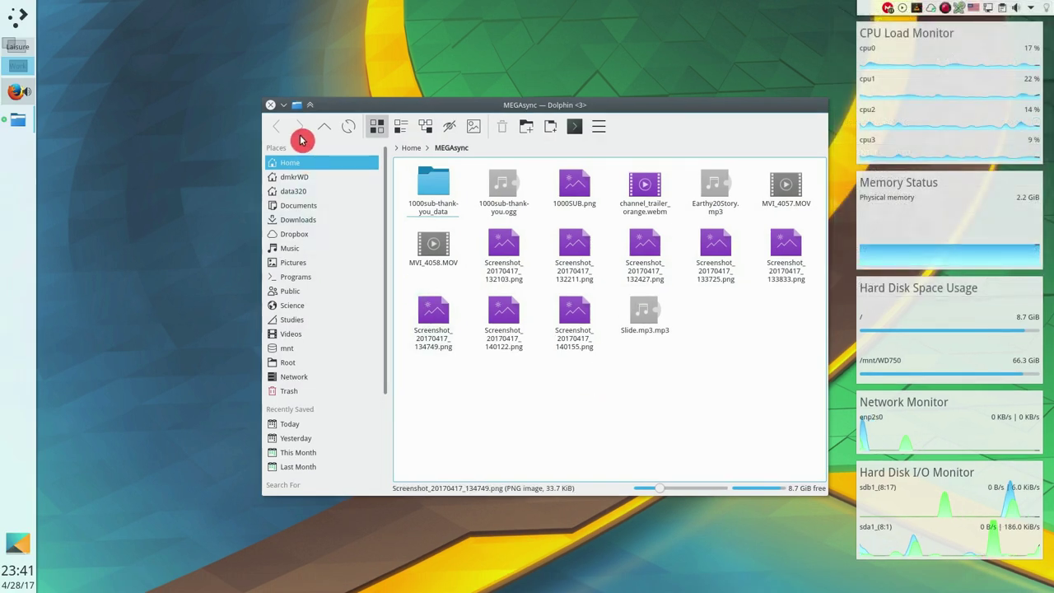
Close the file manager and follow MEGA's menu Apps > Mobile Apps to the Google Play listing
click(274, 111)
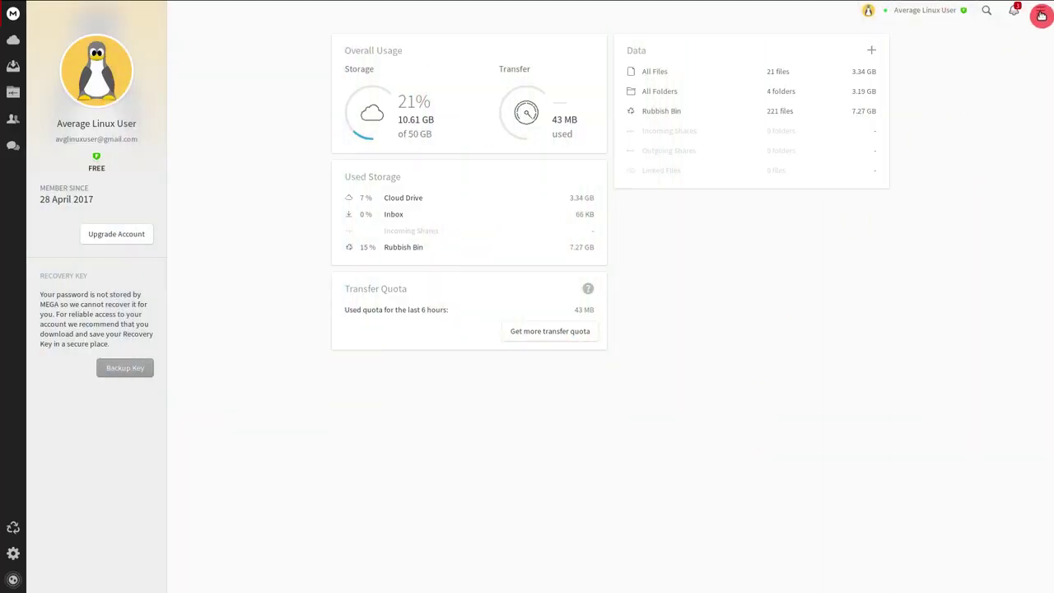
click(1041, 11)
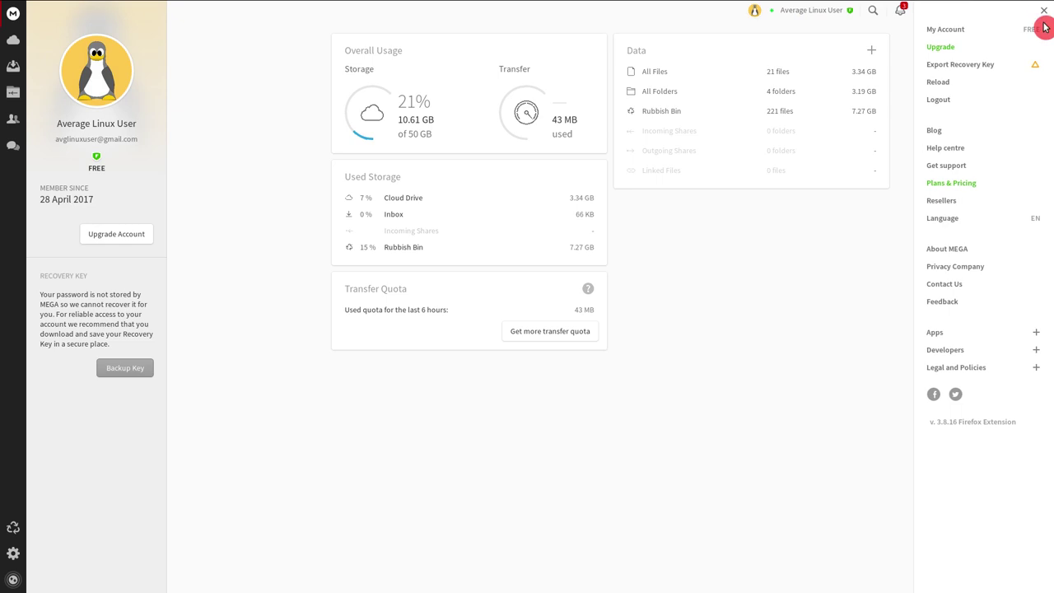
click(950, 335)
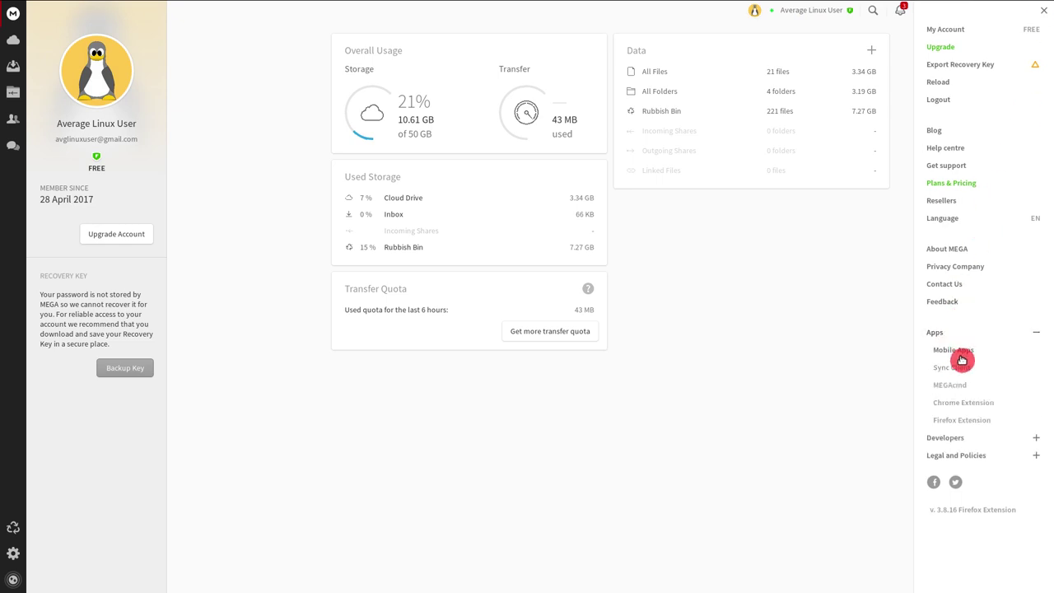
click(954, 352)
click(359, 316)
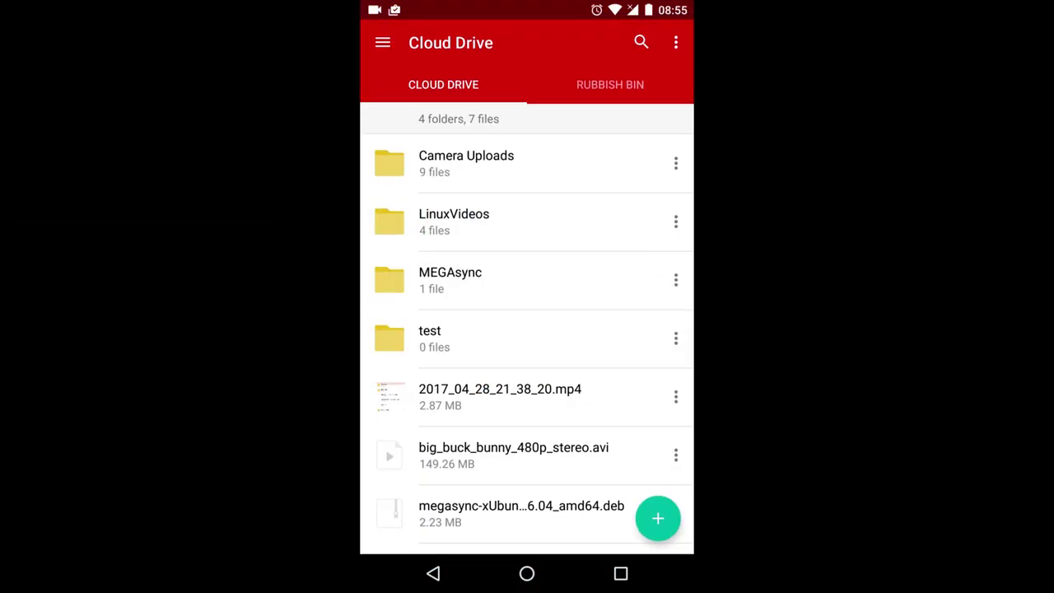
Browse the Cloud Drive file list and its extra options, then view Saved for Offline
click(381, 42)
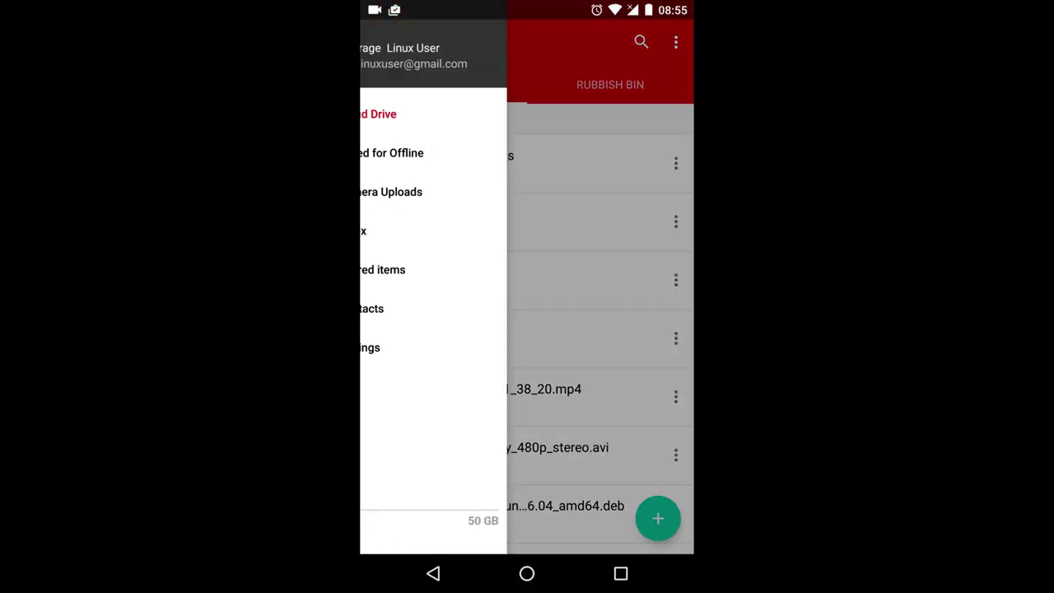
click(447, 113)
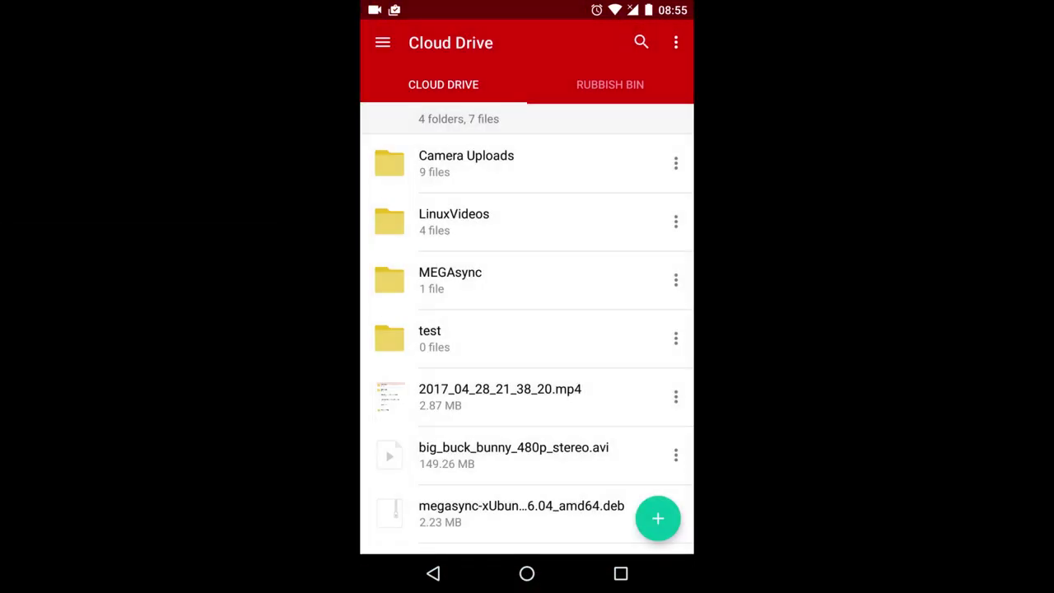
click(675, 42)
scroll(527, 329, down, 3)
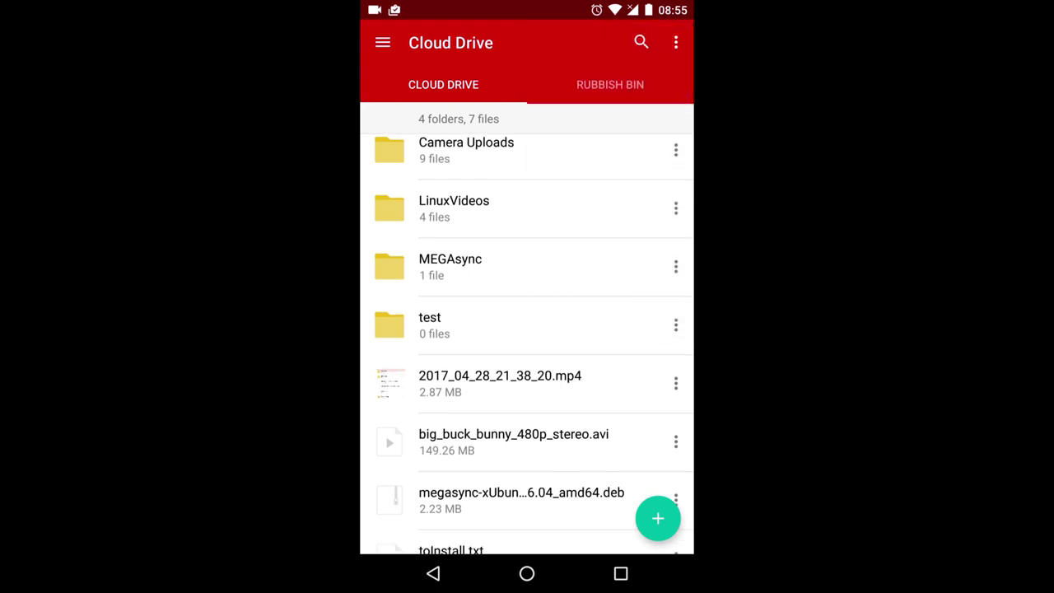
scroll(527, 329, up, 3)
click(381, 42)
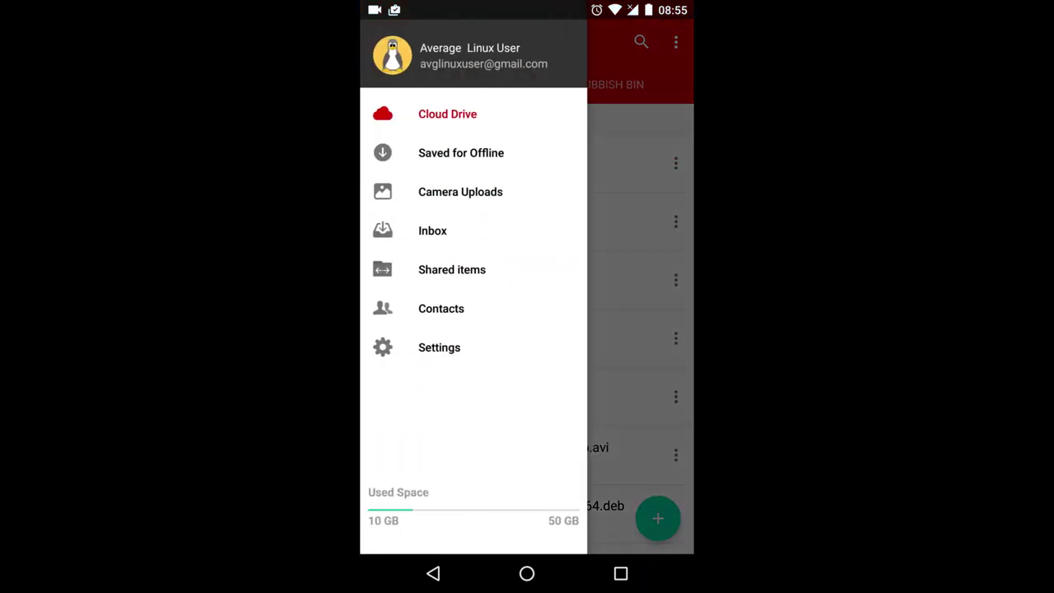
click(460, 153)
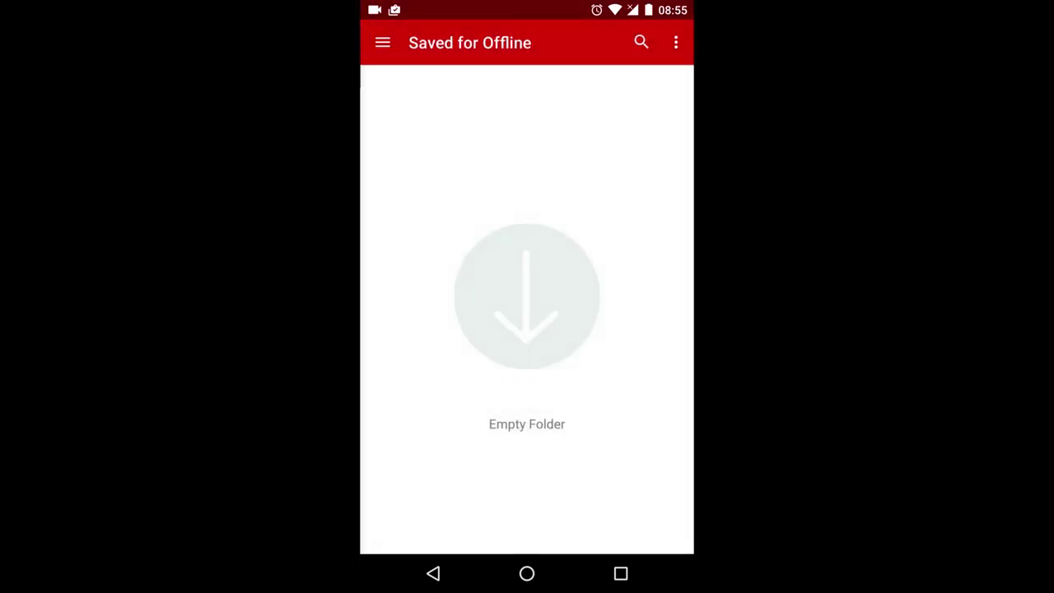
Back in Cloud Drive, view the mp4 recording's action sheet and dismiss it
click(382, 42)
click(430, 112)
click(675, 396)
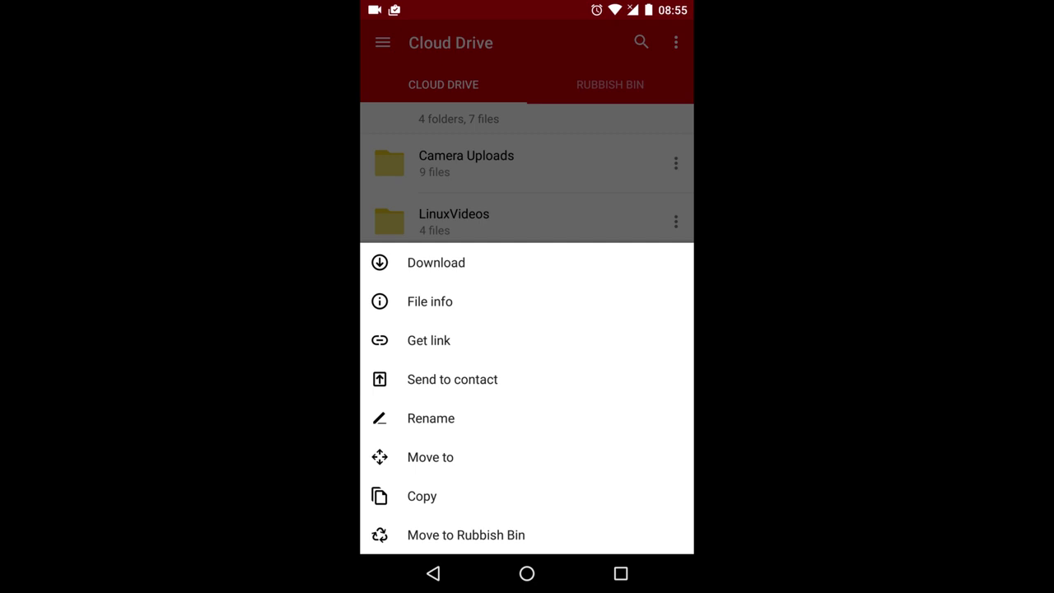
key(Escape)
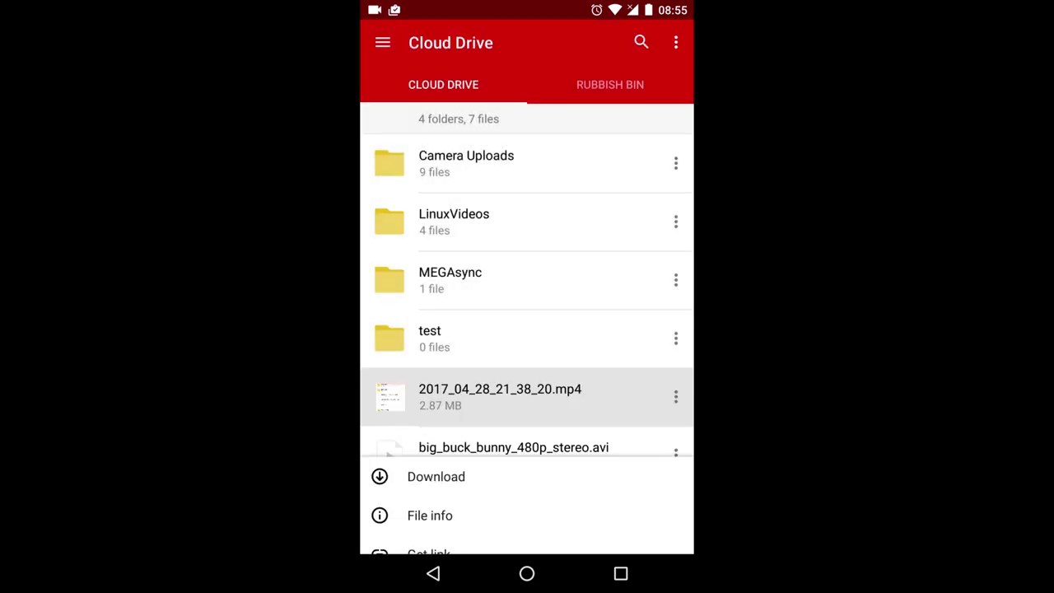
Browse the Camera Uploads photos, then go to the app Settings
click(382, 42)
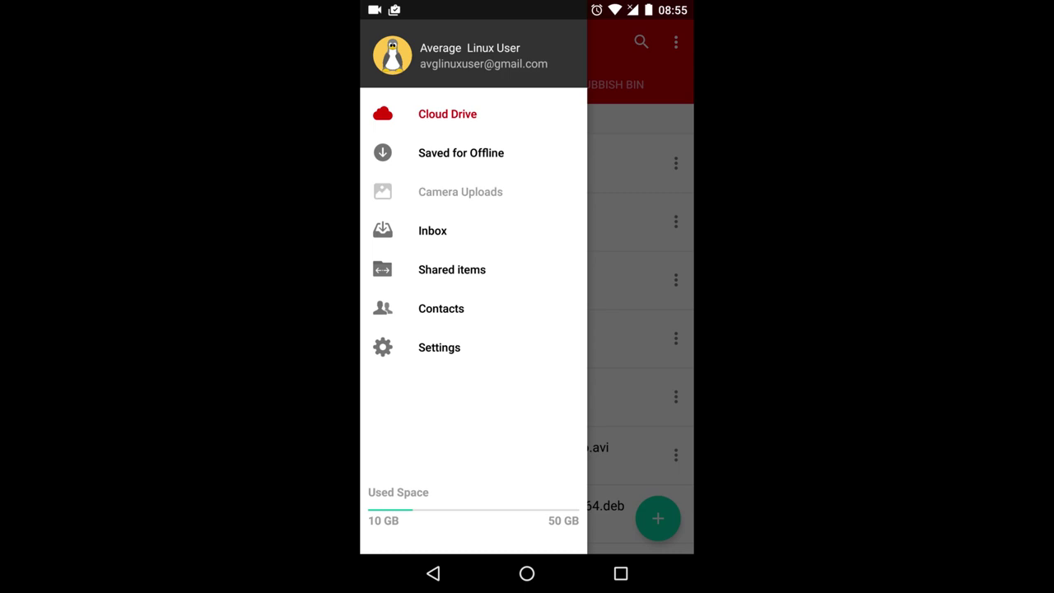
click(460, 191)
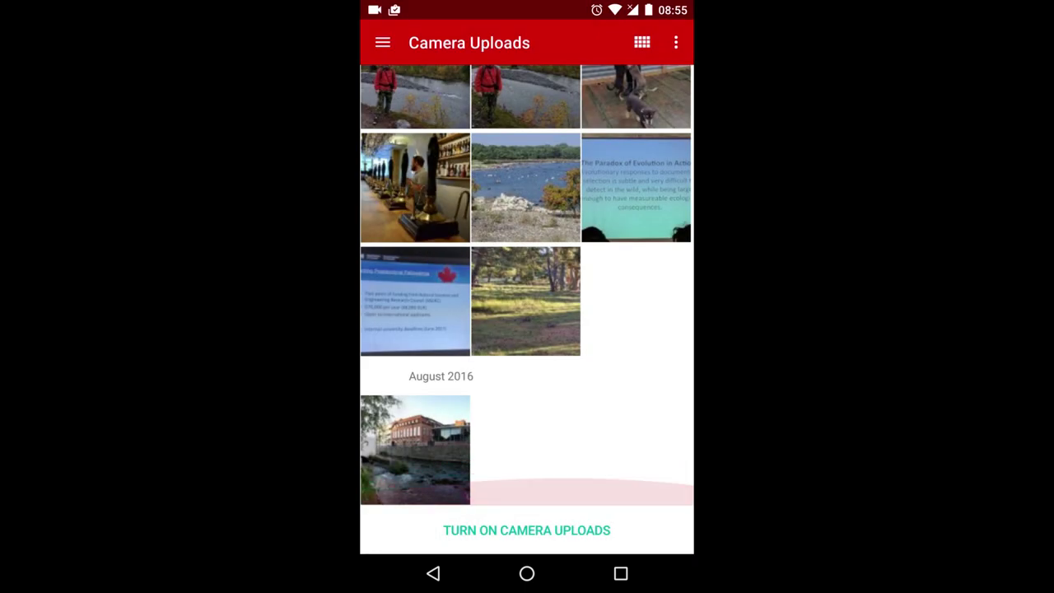
scroll(526, 285, up, 2)
scroll(527, 285, down, 3)
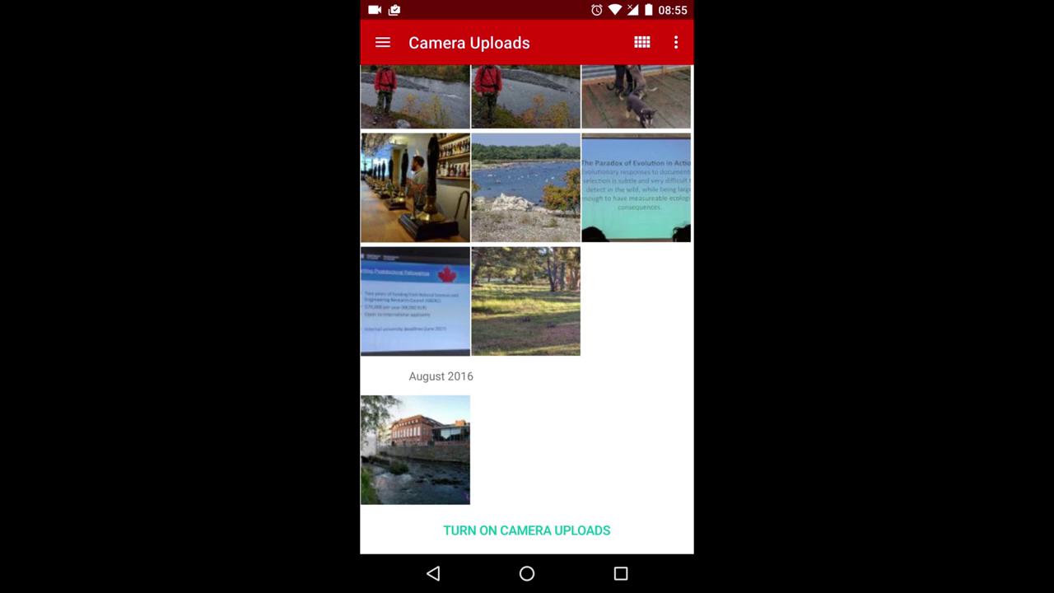
click(382, 42)
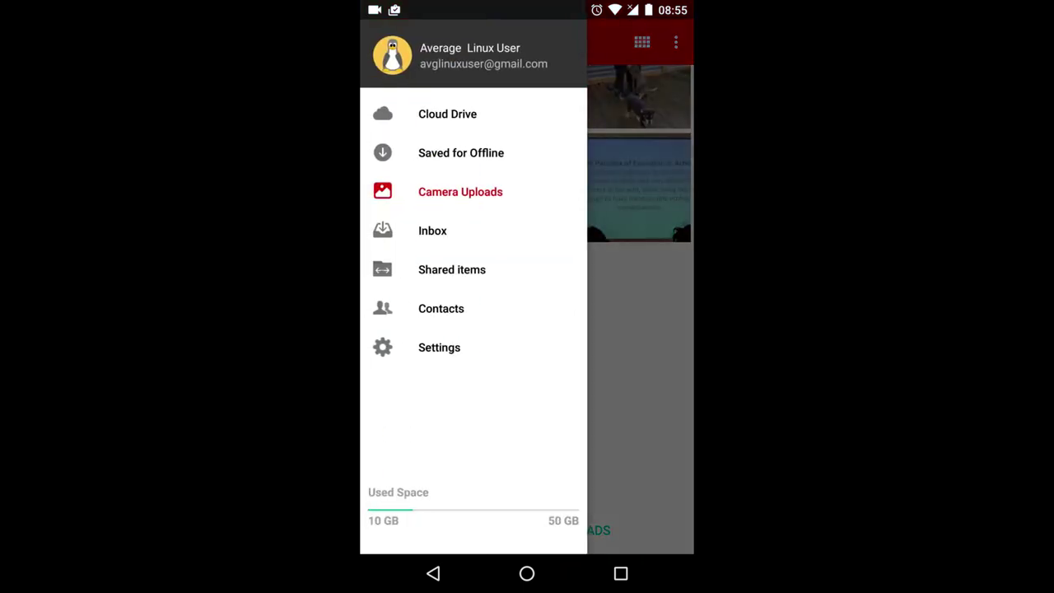
click(439, 347)
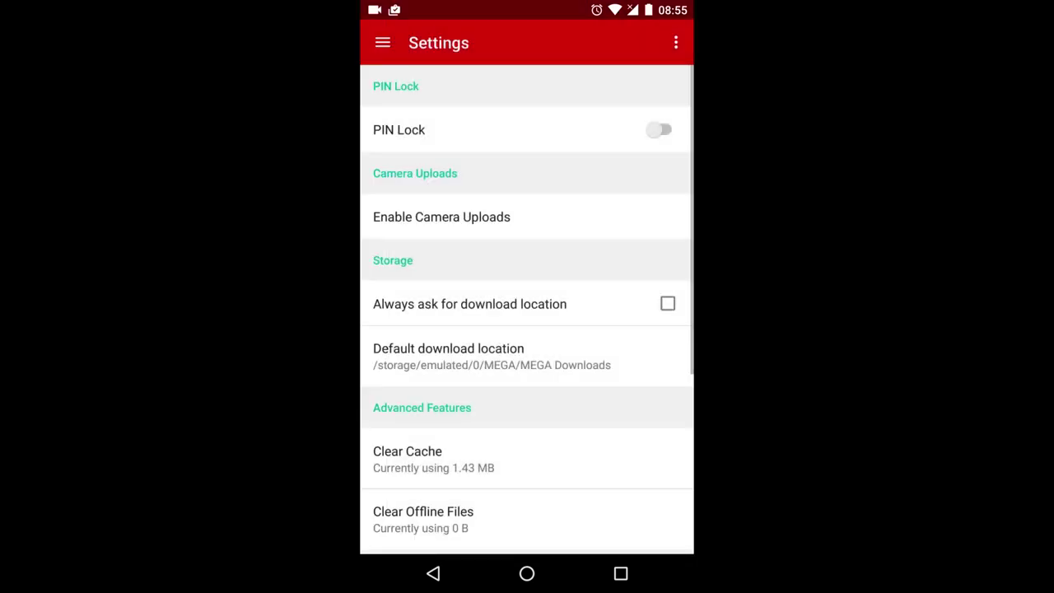
Toggle PIN Lock, cancel the PIN type choice, and scroll settings down to version 3.0.12.4
click(526, 130)
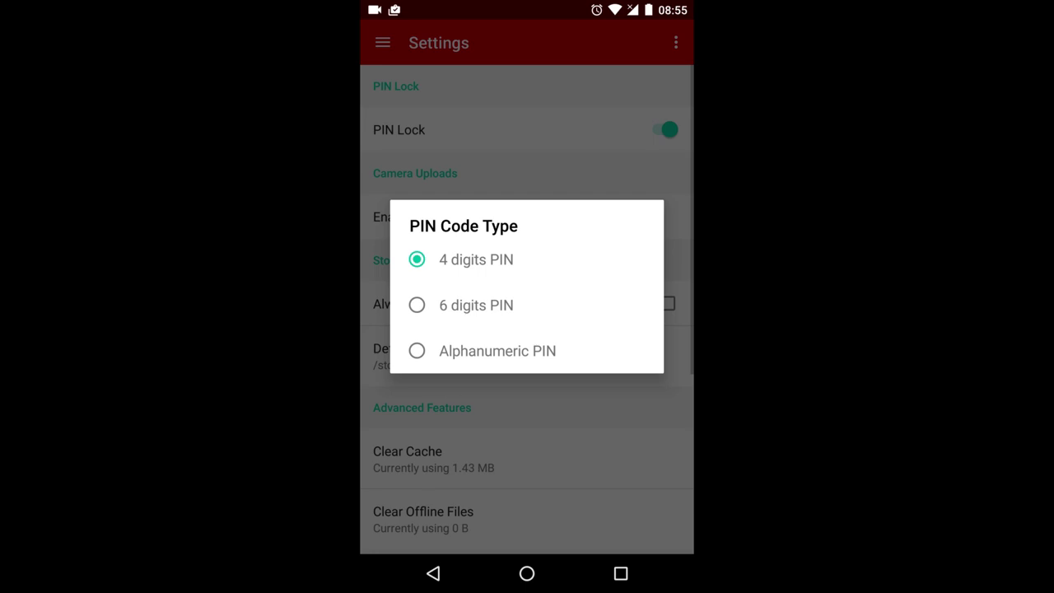
key(Escape)
scroll(527, 310, down, 3)
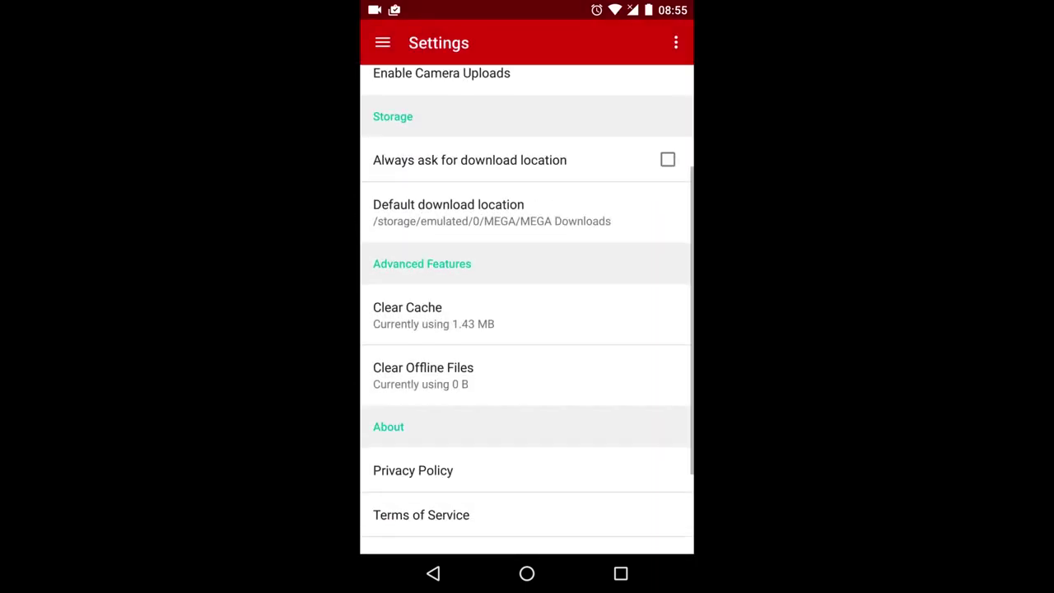
scroll(526, 309, down, 3)
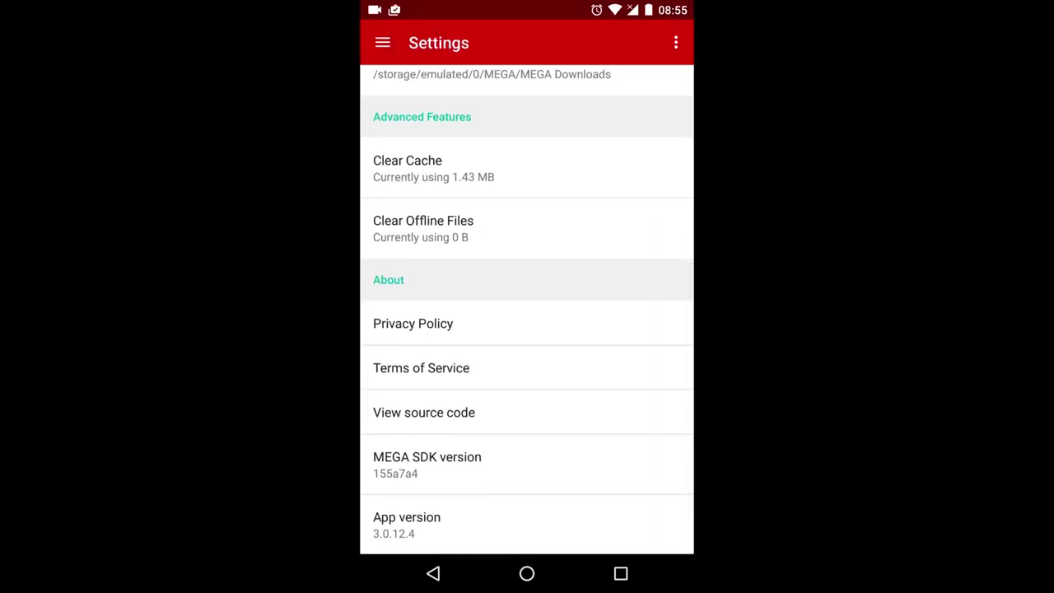
click(382, 42)
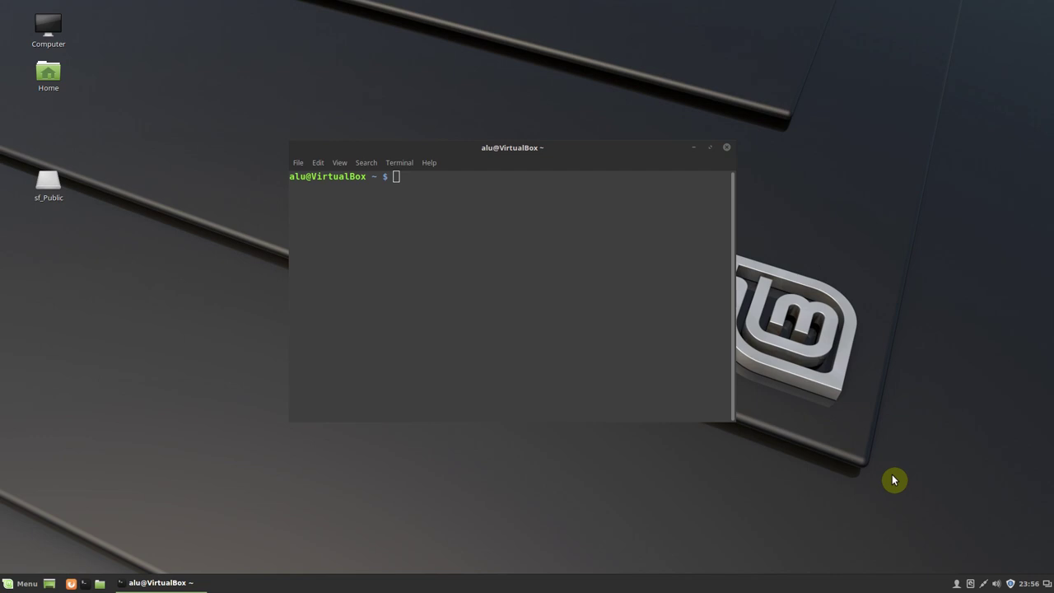
Visit the MEGAcmd download page, then run mega-cmd in the terminal to resume the saved session
click(726, 386)
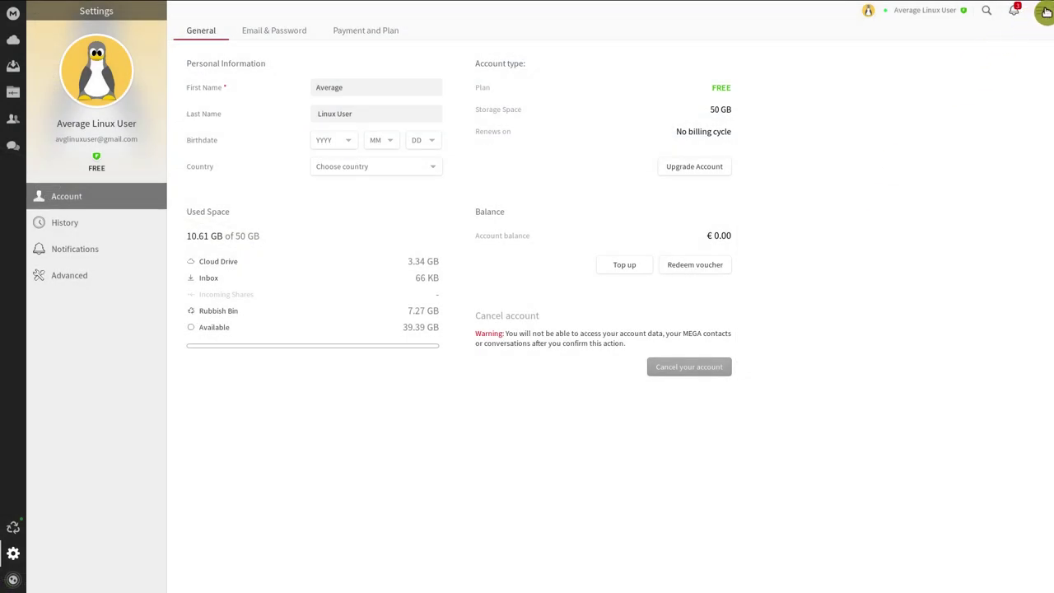
click(1045, 12)
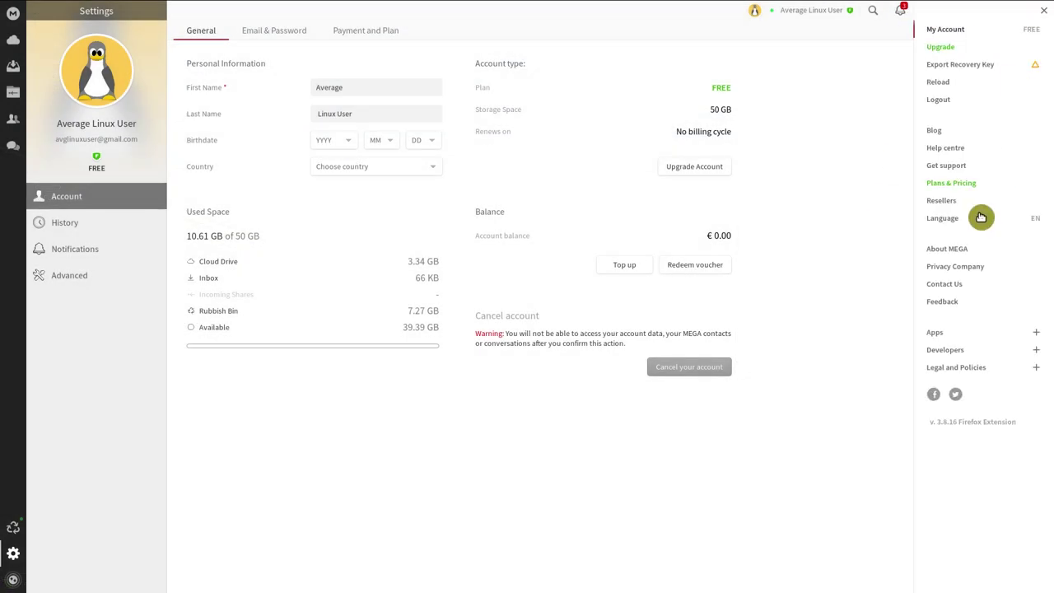
click(940, 333)
click(953, 384)
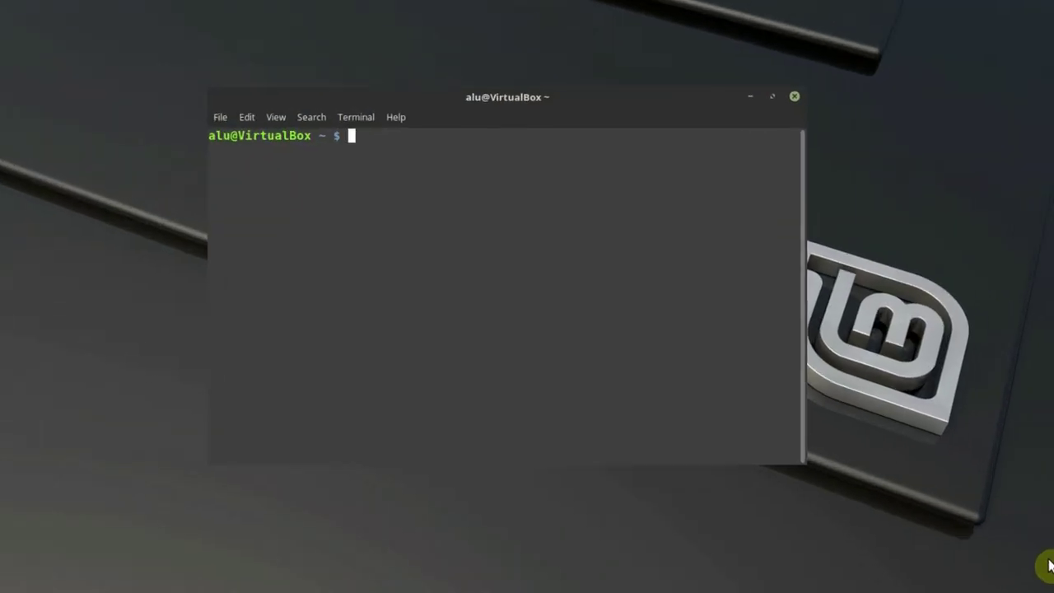
text(mega-cmd)
key(Return)
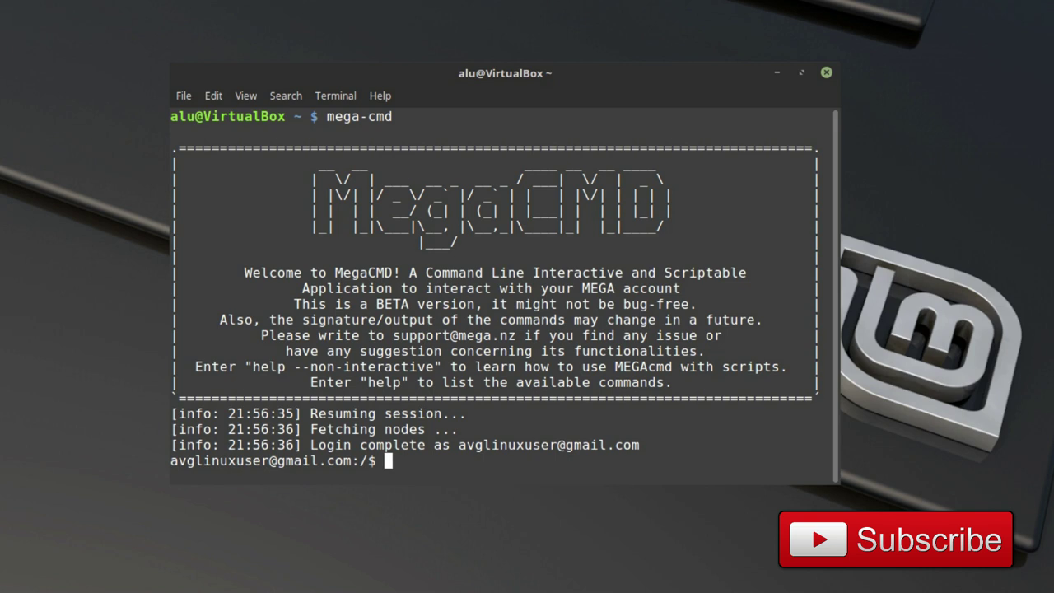
Show MEGAcmd help, list the cloud root, then enter MEGAsync/ and return to /
text(help)
key(Return)
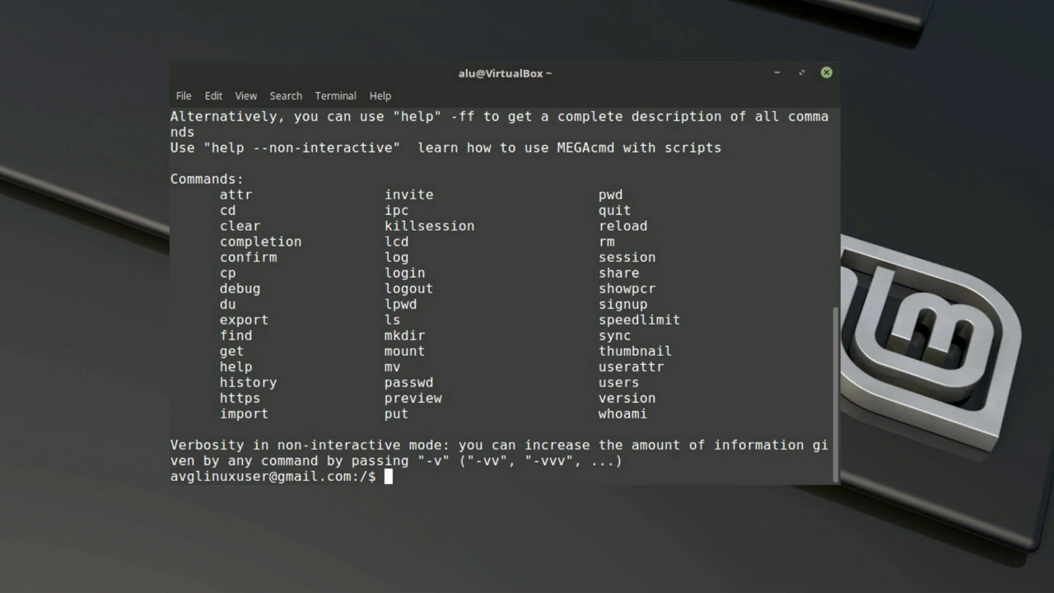
text(ls)
key(Return)
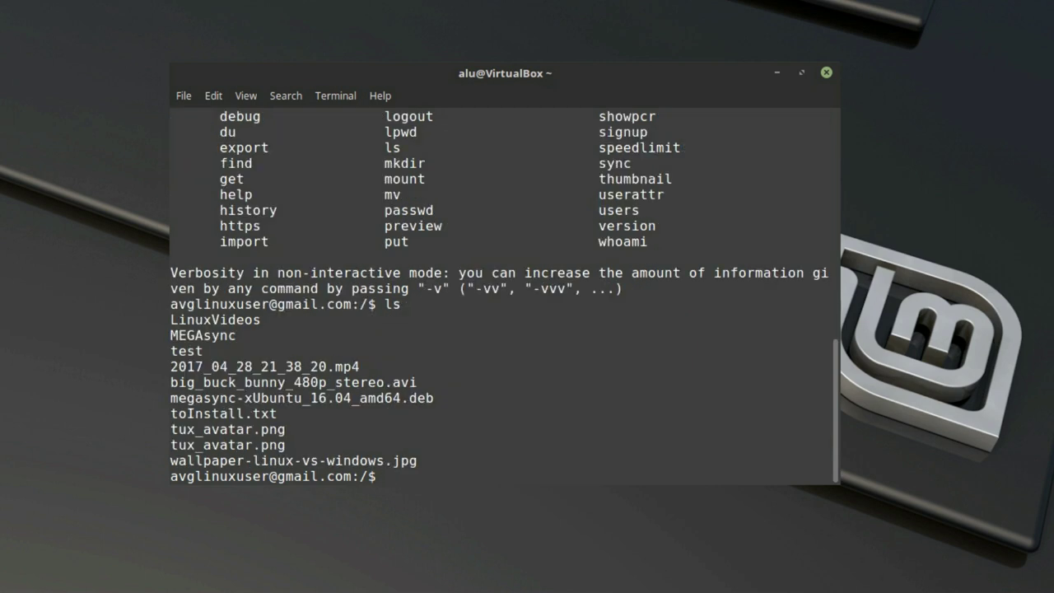
text(cd M)
key(Tab)
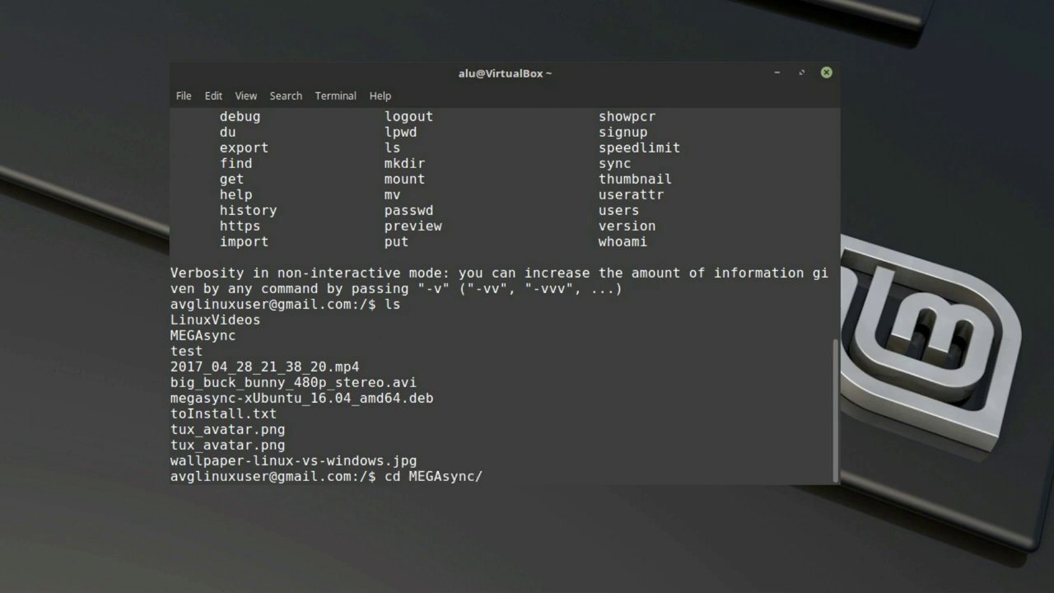
key(Return)
text(cd /)
key(Return)
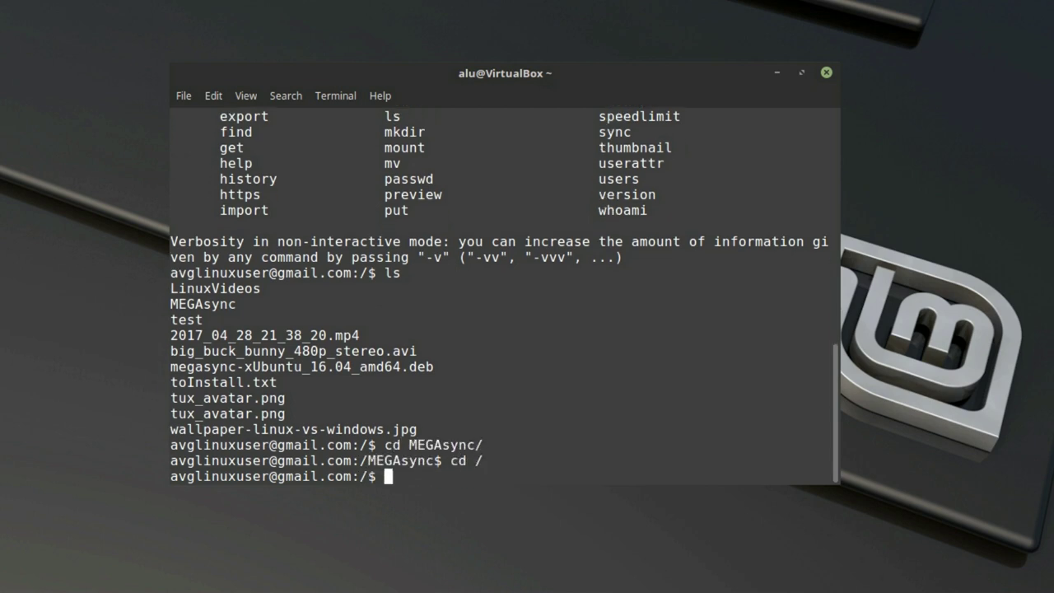
Get big_buck_bunny_480p_stereo.avi and put Pictures/Wallpapers/wallpaper-linux-vs-windows.jpg into the cloud root
text(get )
text(b)
key(Tab)
key(Return)
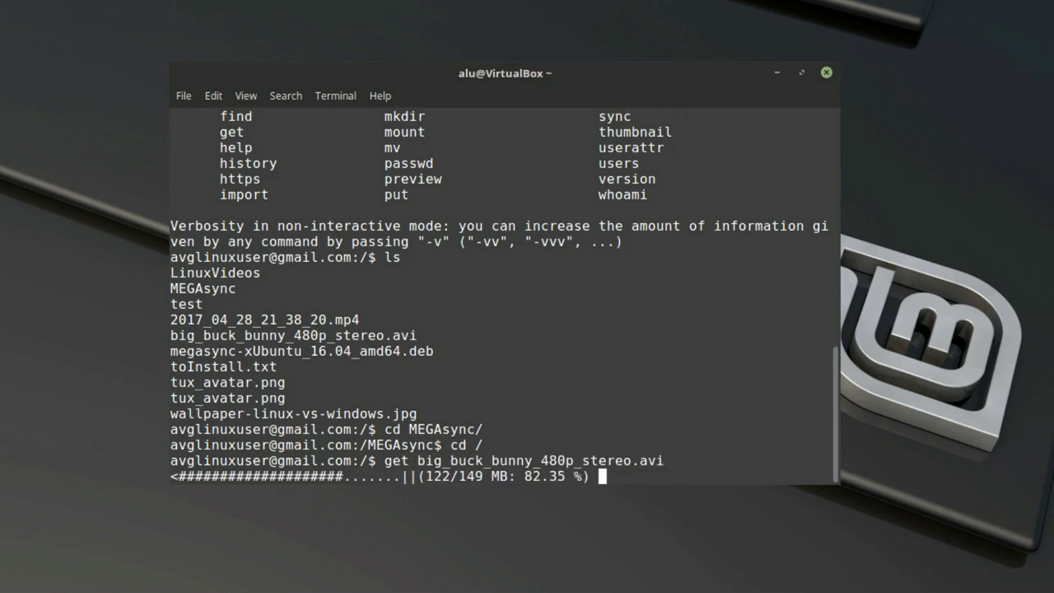
text(put Pictures/Wallpapers/wallpaper-linux-vs-windows.jpg)
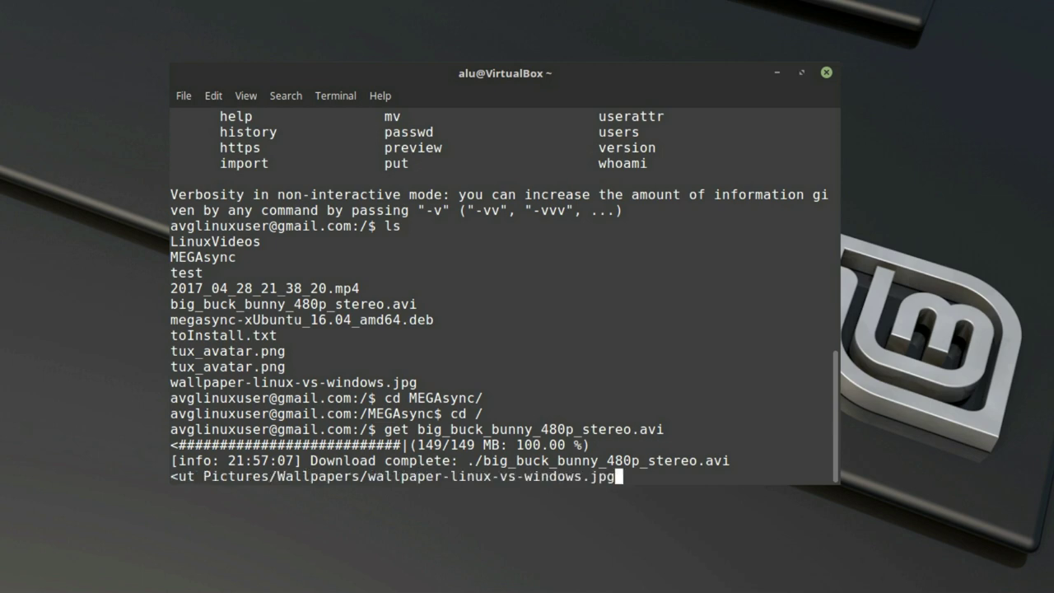
key(Return)
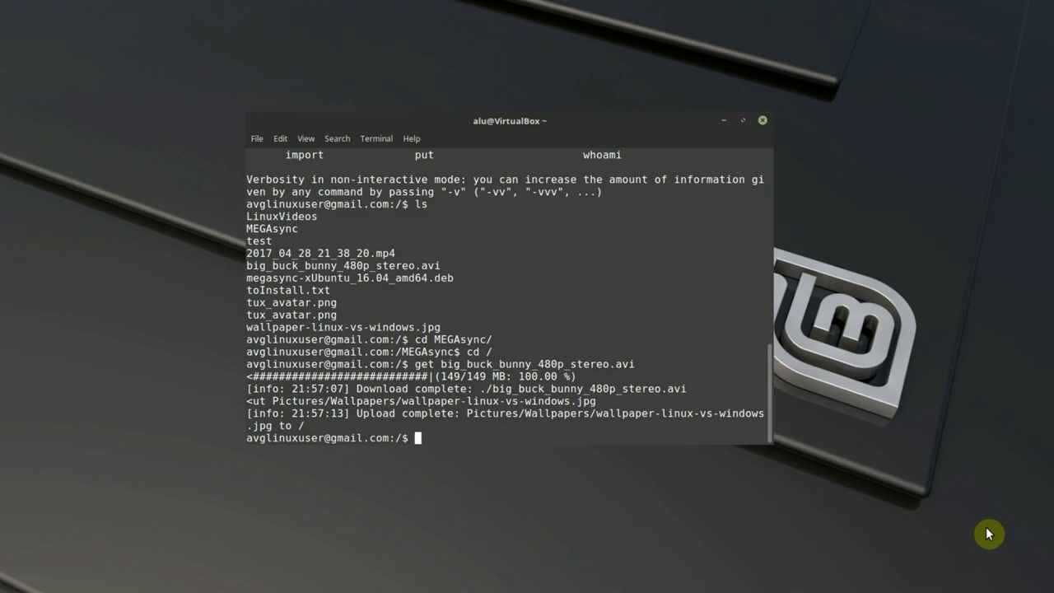